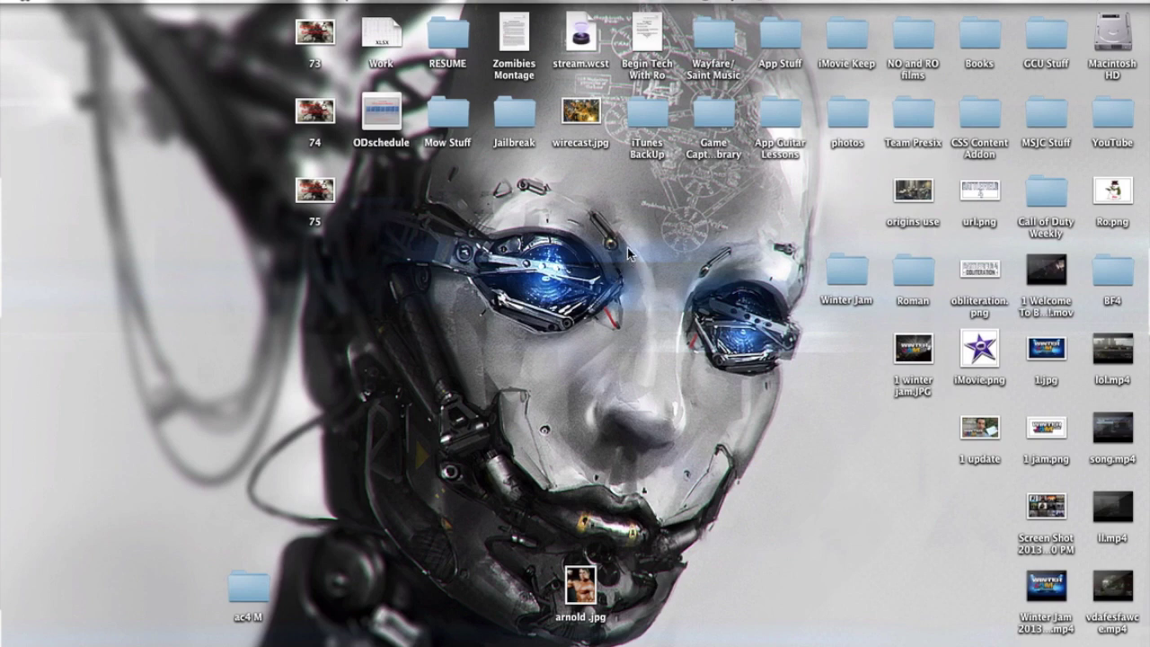
Step: Switch to iMovie by restoring its minimized window with the iMovie Tutorials project
mouse_move(4, 261)
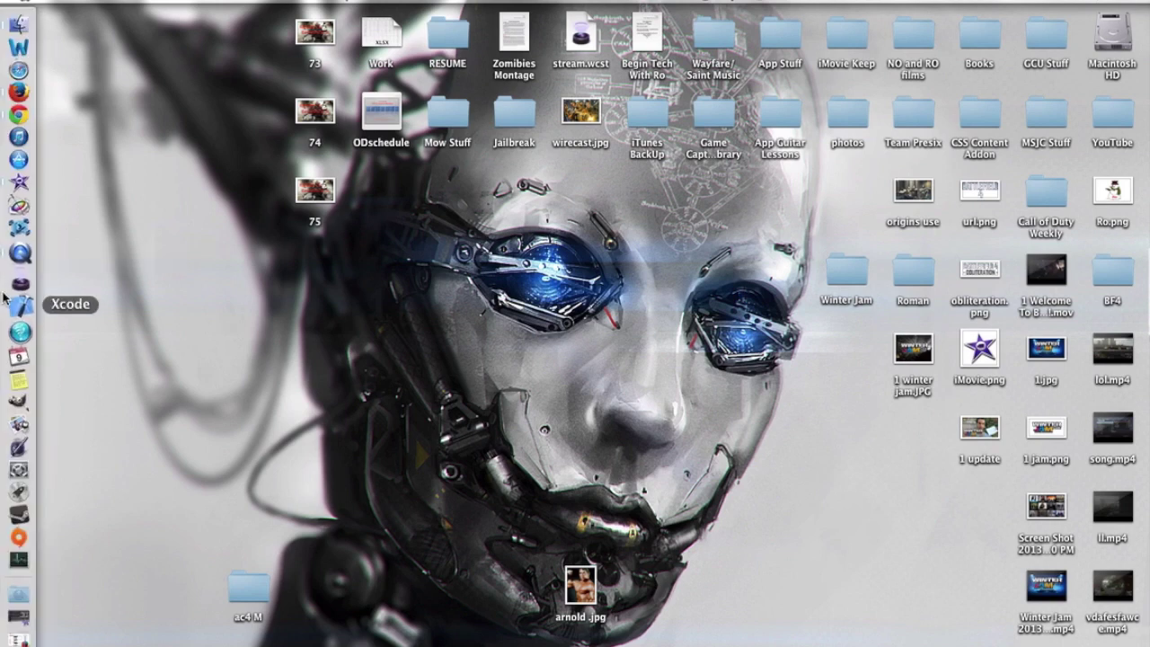
left_click(15, 189)
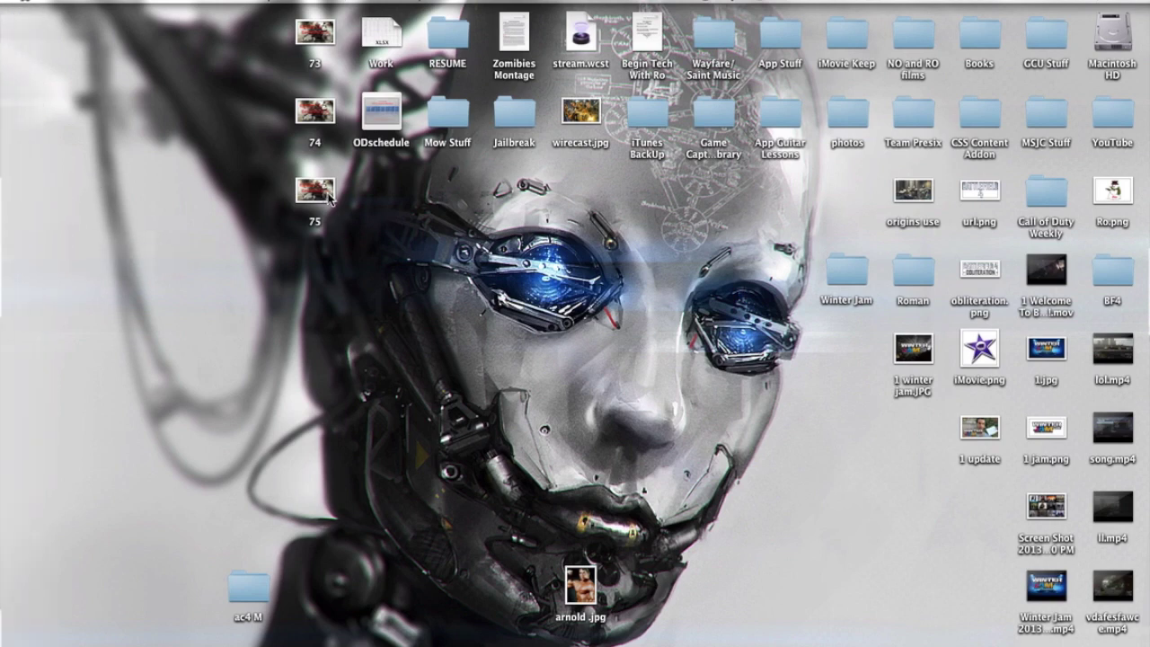
mouse_move(5, 210)
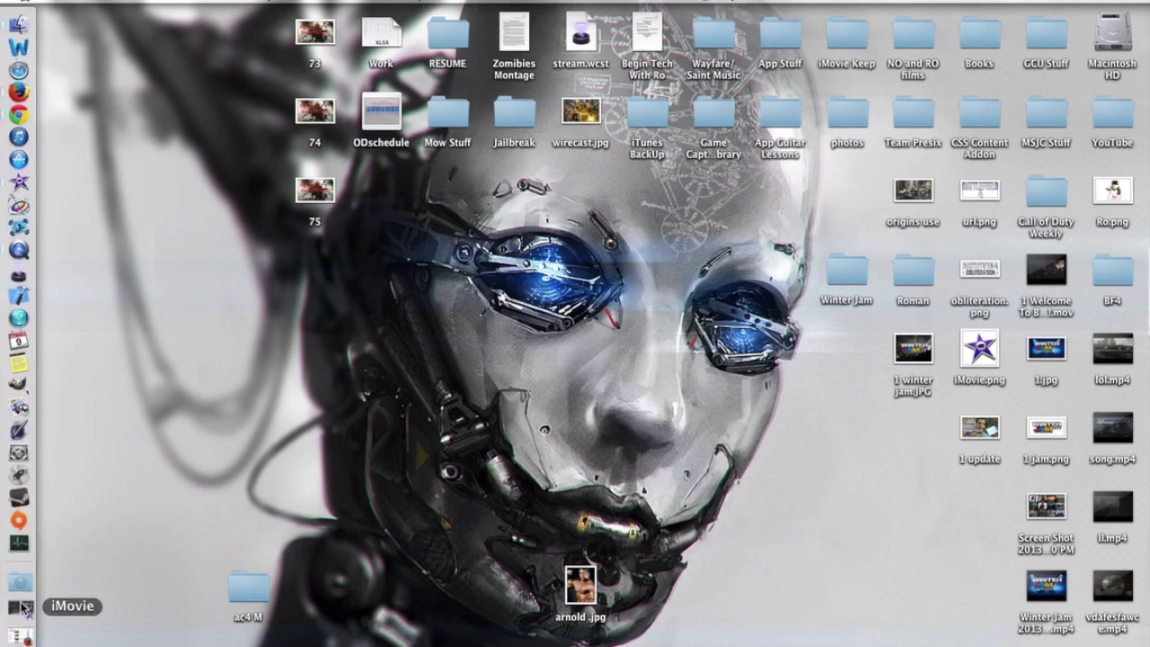
left_click(22, 608)
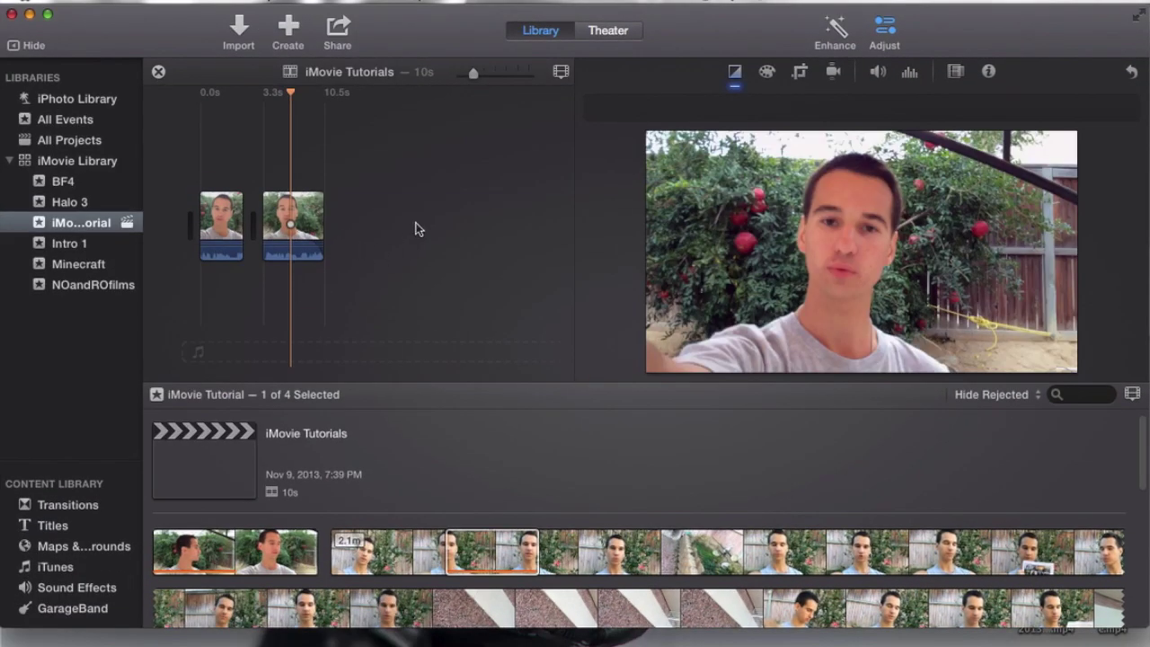
left_click(376, 248)
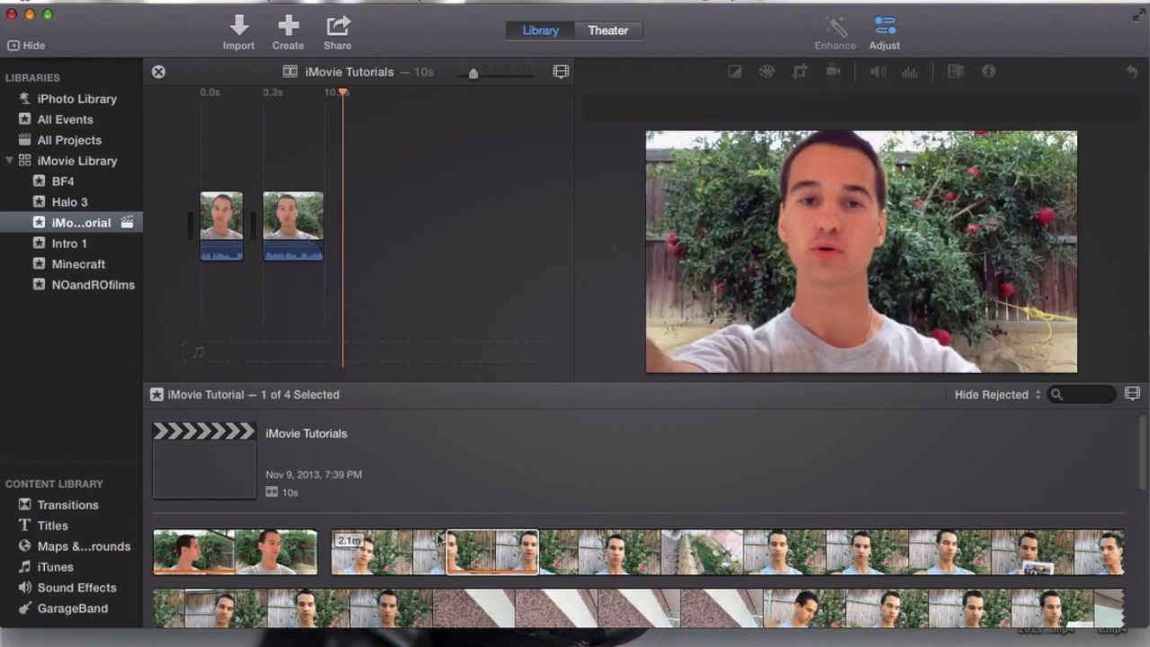
mouse_move(389, 551)
left_mouse_down()
mouse_move(441, 551)
mouse_move(416, 554)
mouse_move(272, 218)
mouse_move(305, 390)
mouse_move(405, 551)
left_mouse_up()
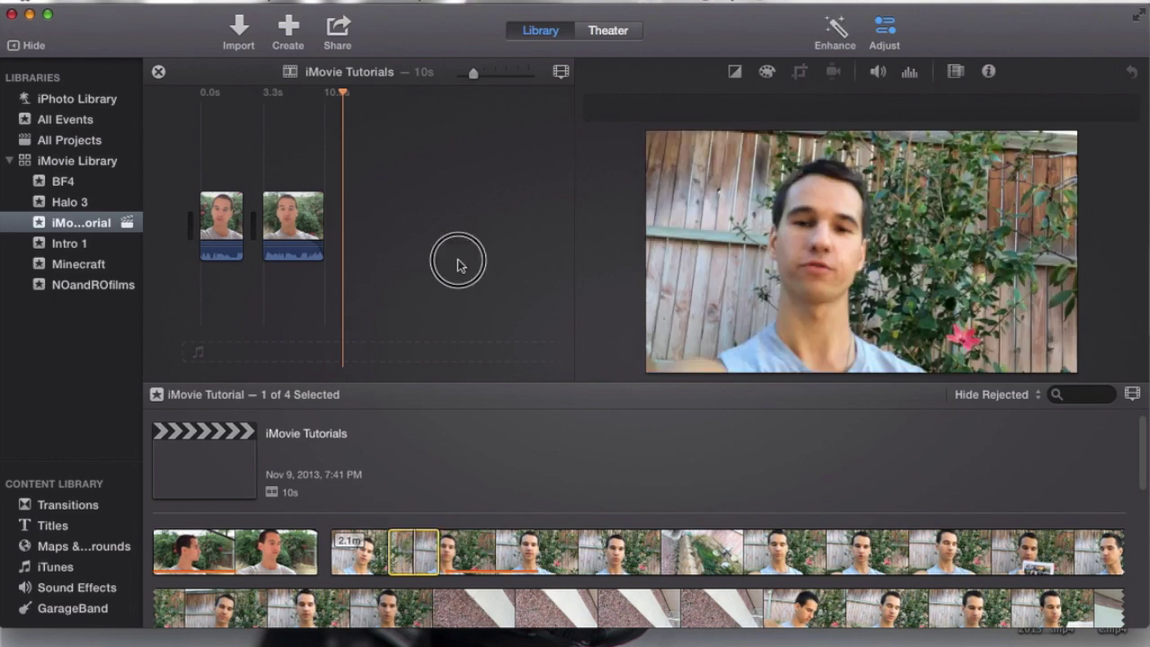
left_click(457, 263)
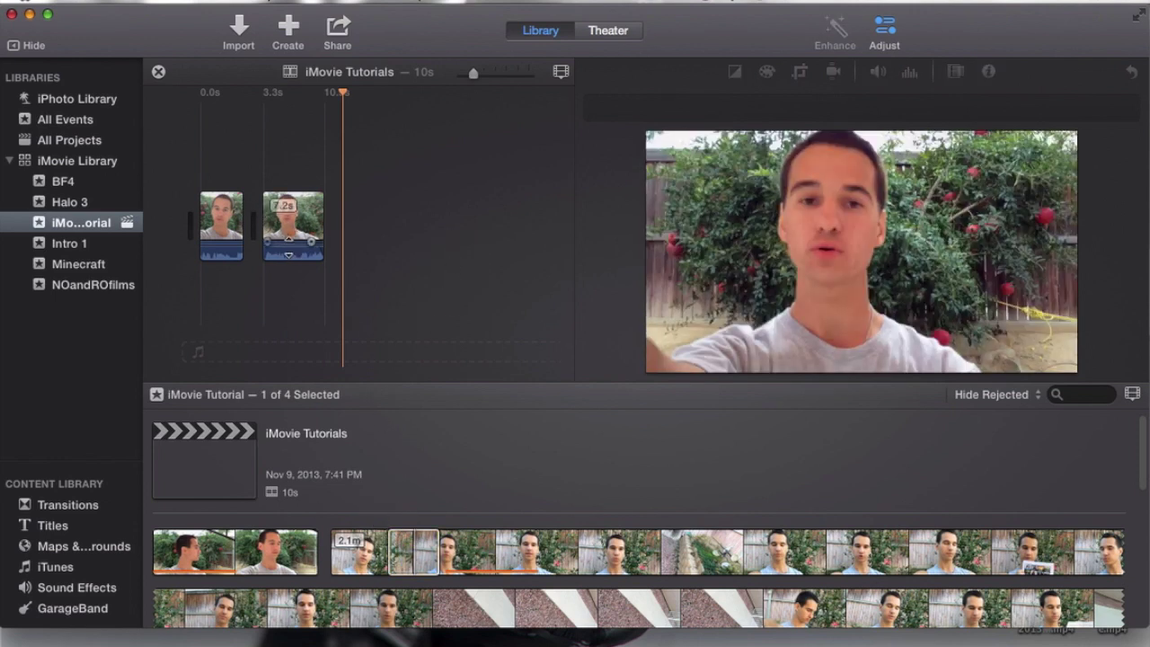
left_click(380, 211)
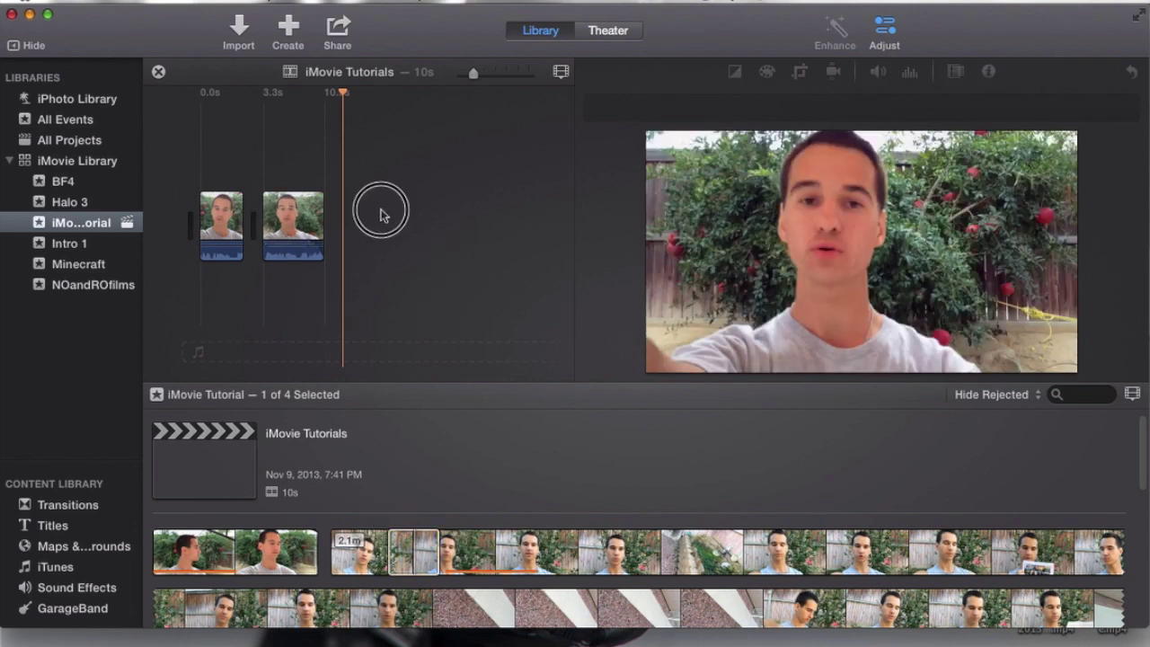
Step: Hide the clip adjustments and lower the audio of both clips in the project timeline to silence
left_click(300, 256)
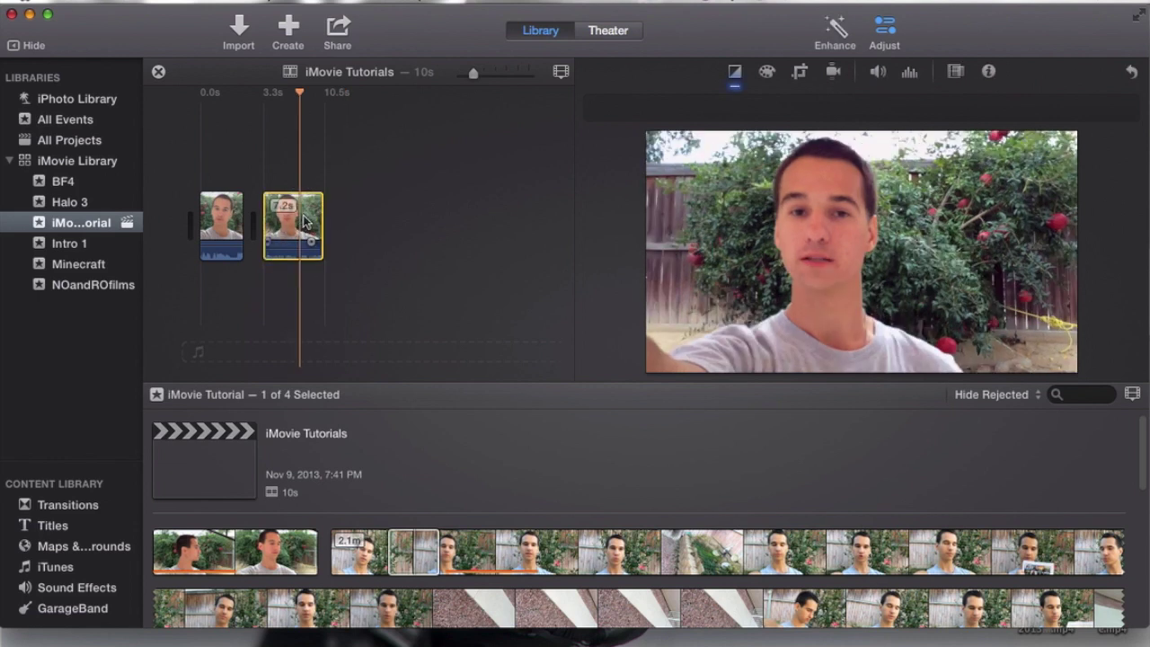
left_click(888, 29)
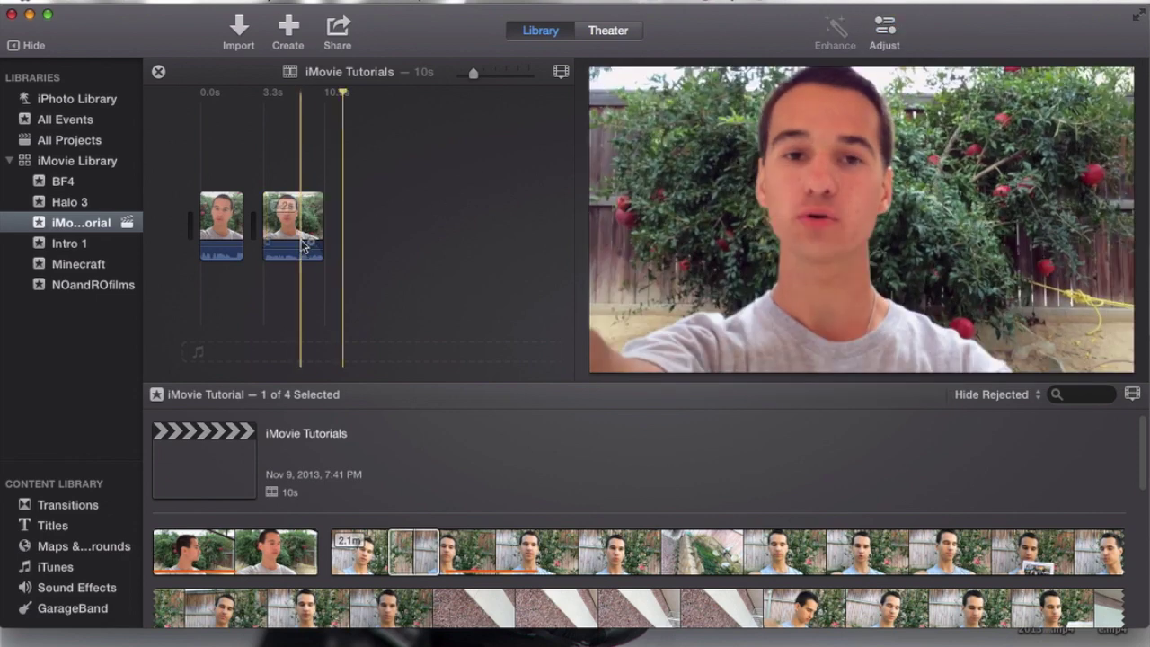
left_click(303, 244)
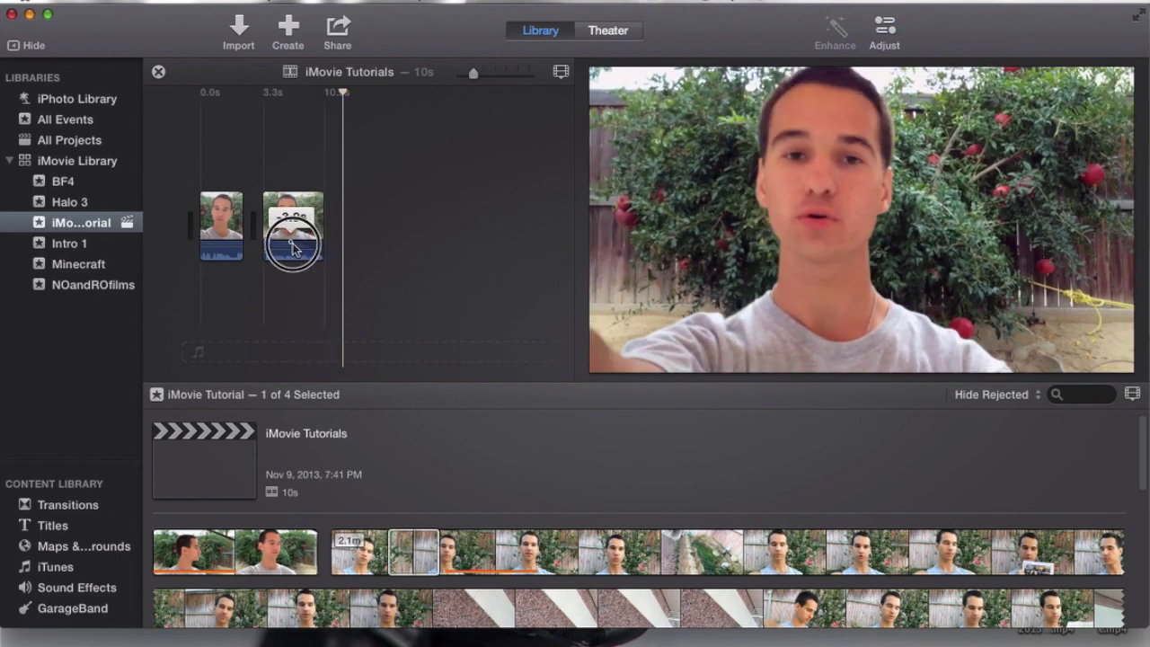
mouse_move(294, 247)
left_mouse_down()
mouse_move(275, 247)
mouse_move(314, 244)
mouse_move(276, 245)
left_mouse_up()
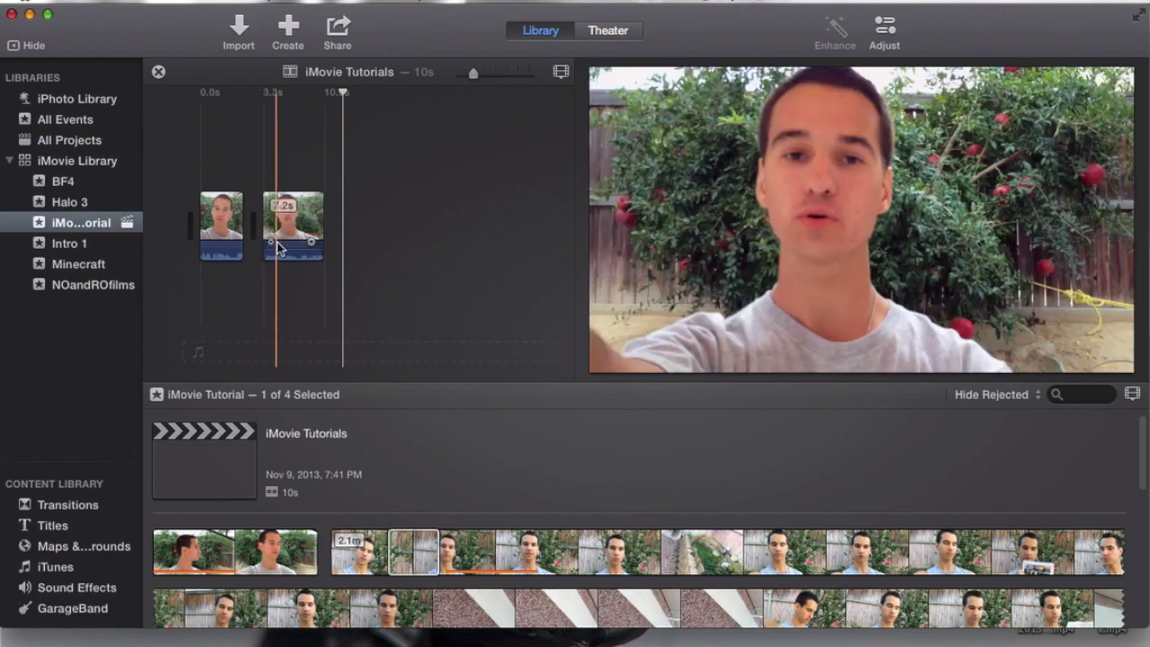
key("space")
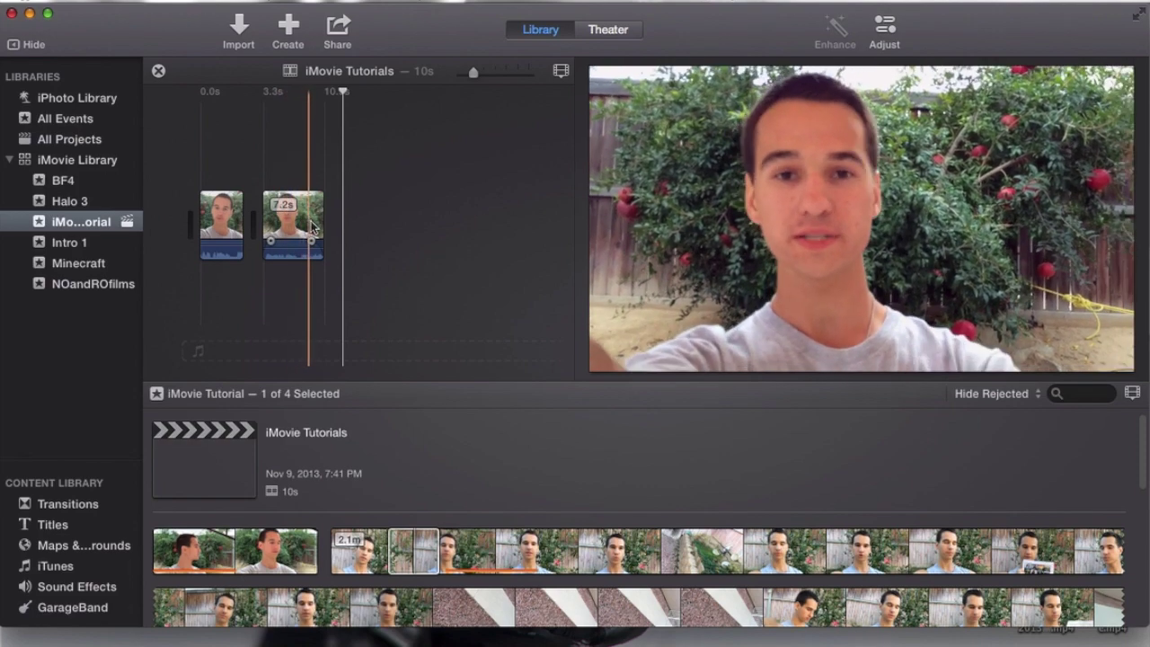
left_click(310, 235)
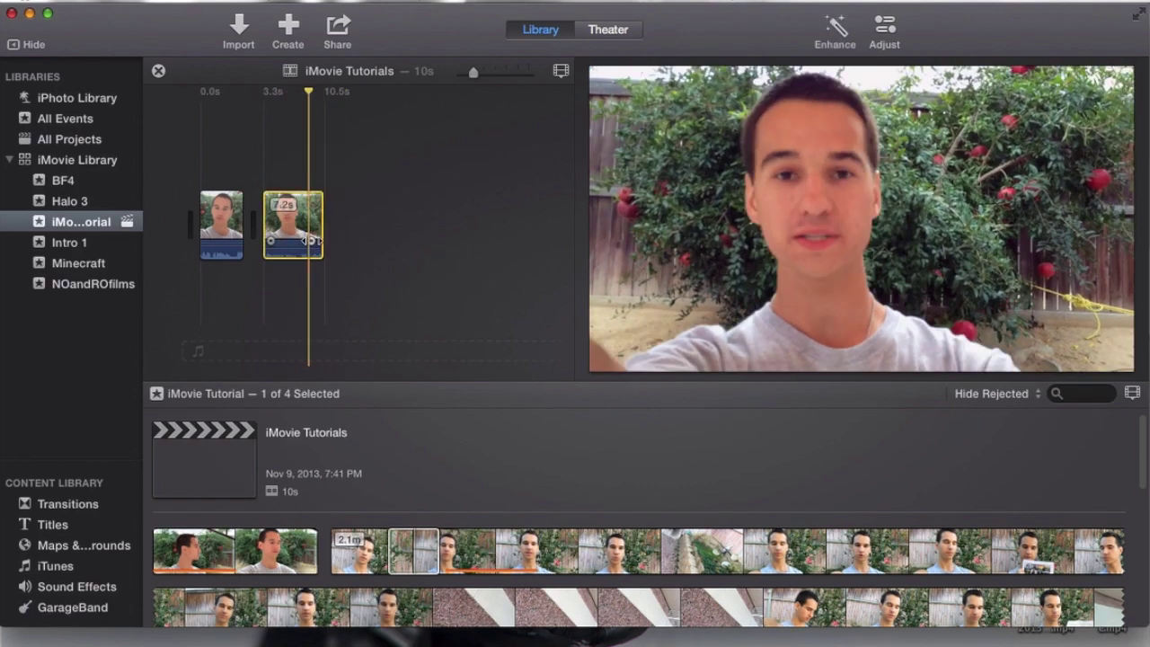
left_click(286, 247)
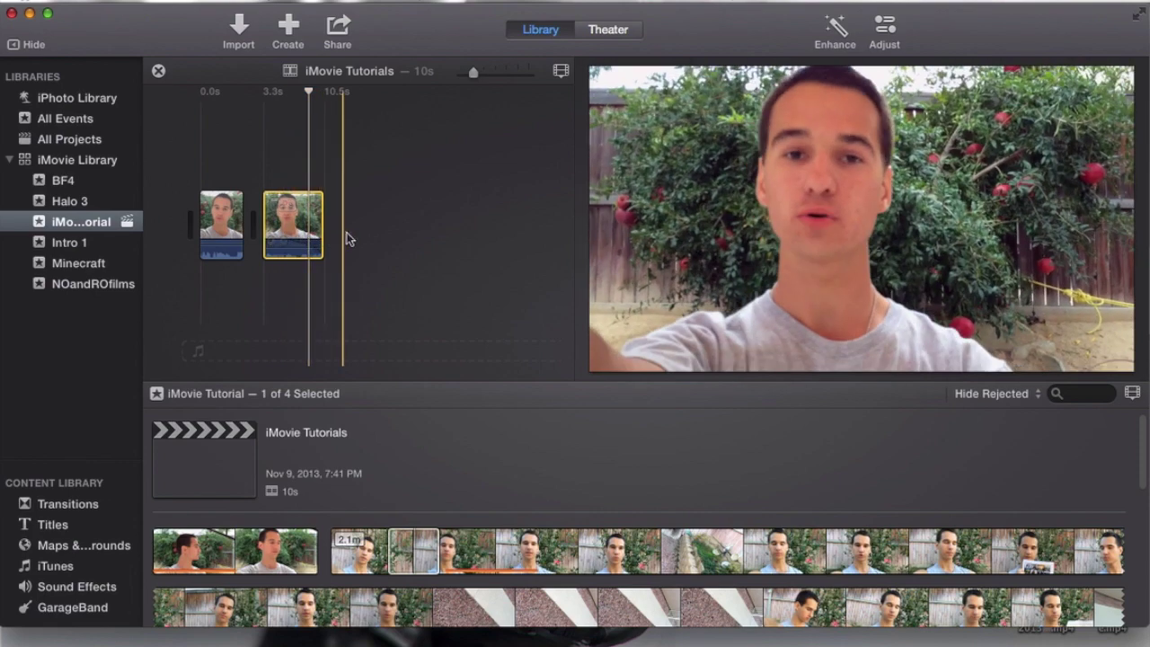
left_click(344, 242)
left_click_drag(303, 247, 303, 267)
left_click(229, 249)
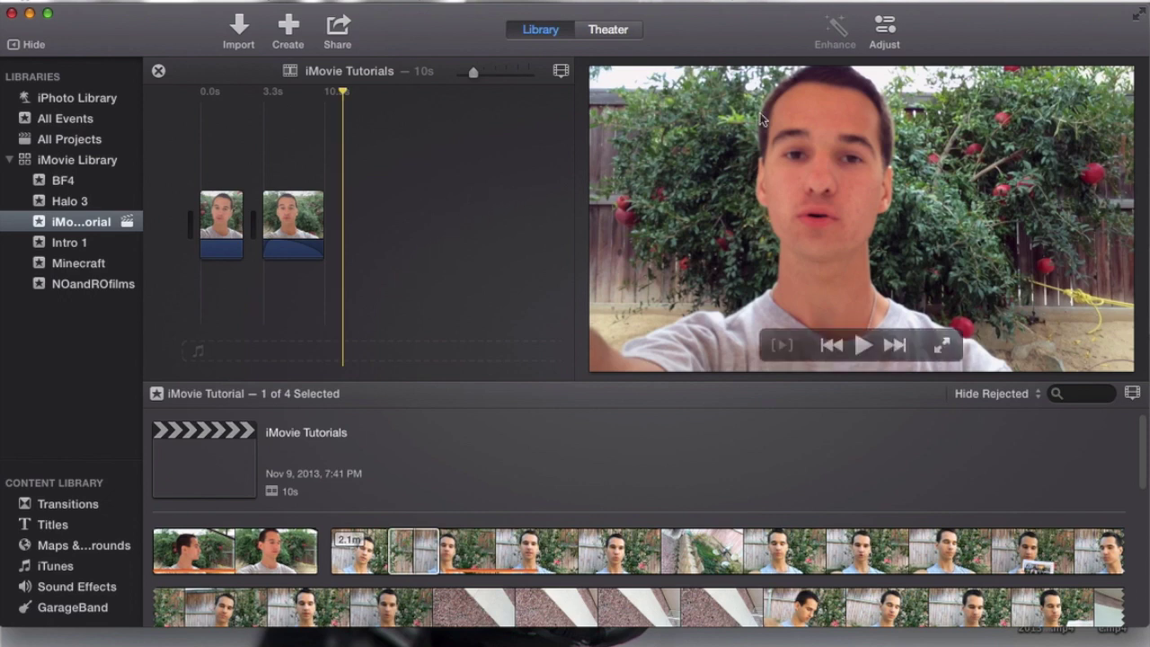
left_click(885, 29)
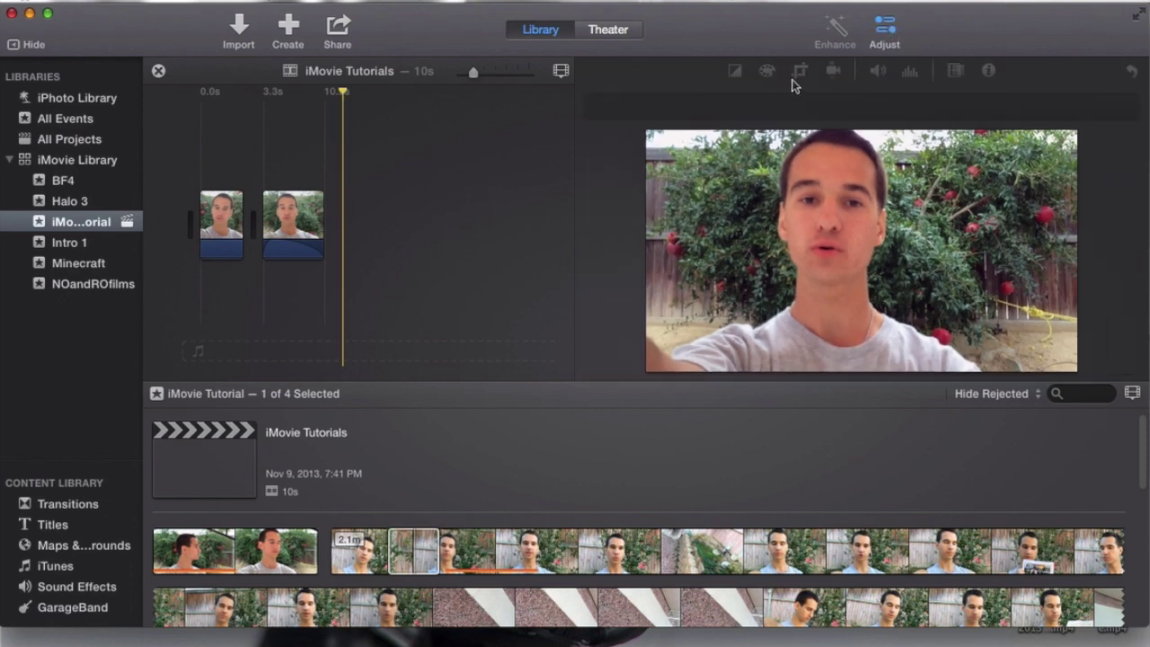
left_click(886, 33)
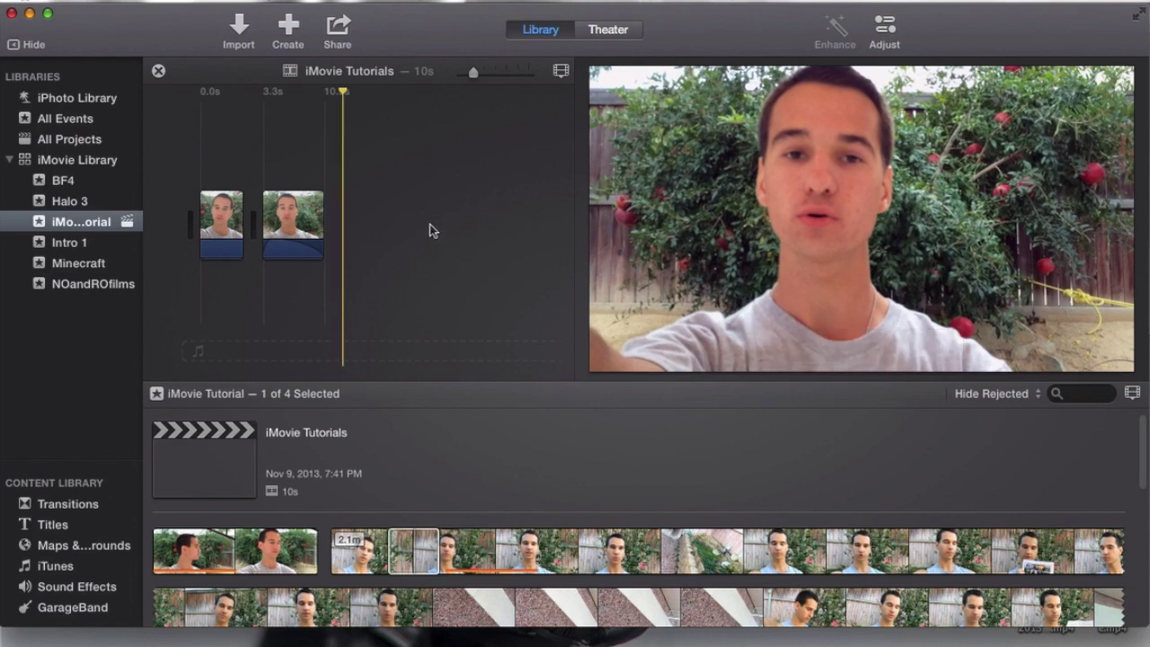
left_click(517, 538)
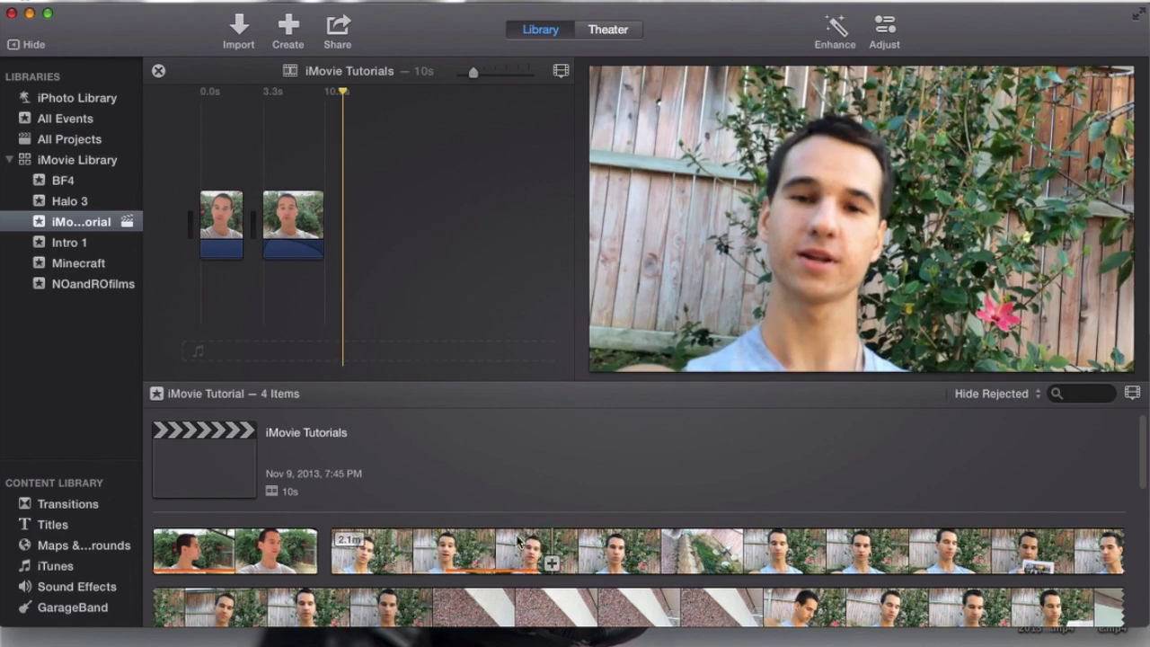
key("space")
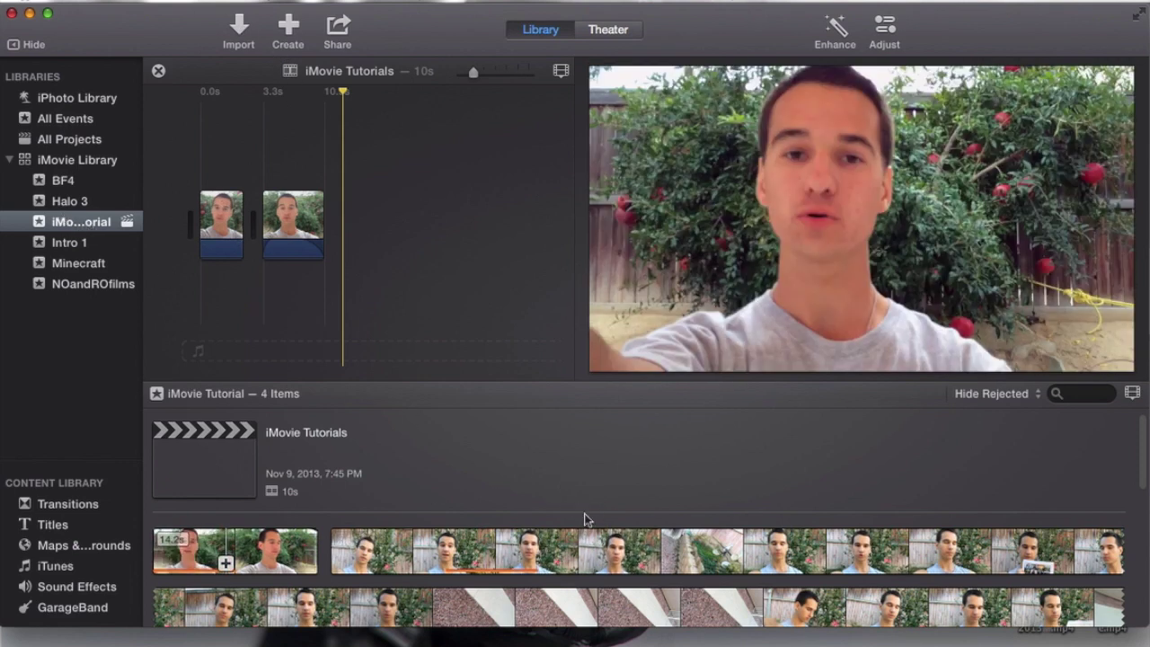
Step: Place a short section of the 2.1-minute source clip above the second timeline clip as an overlay, and silence its audio
left_click(550, 552)
left_click_drag(550, 552, 636, 558)
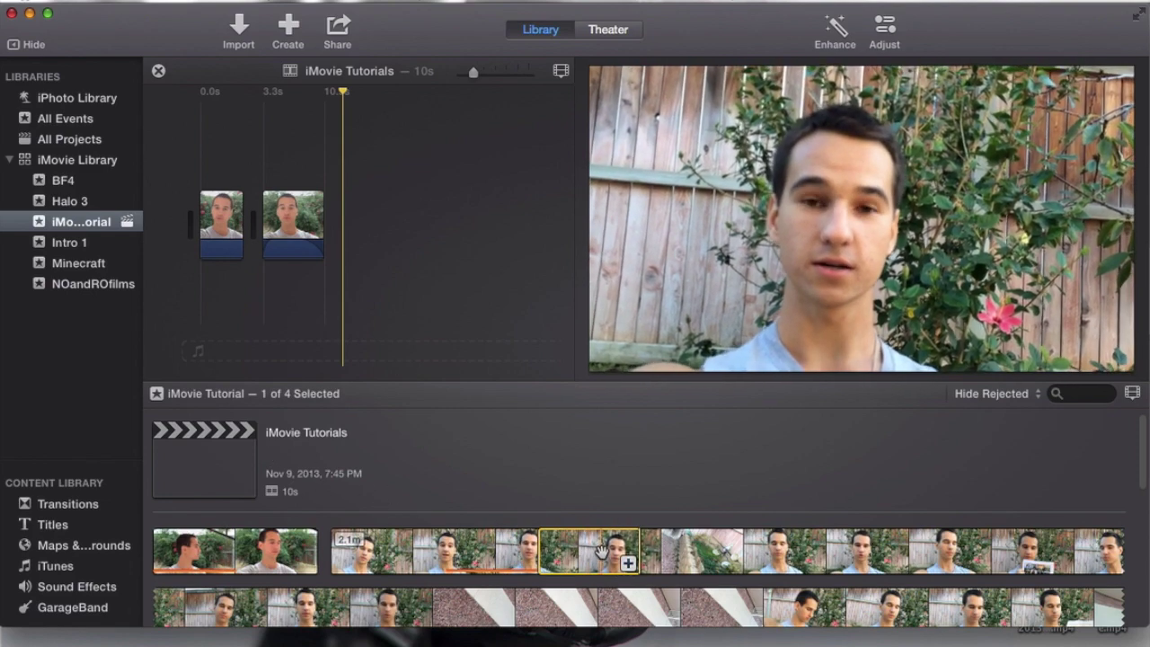
left_click_drag(585, 549, 303, 148)
left_click(295, 151)
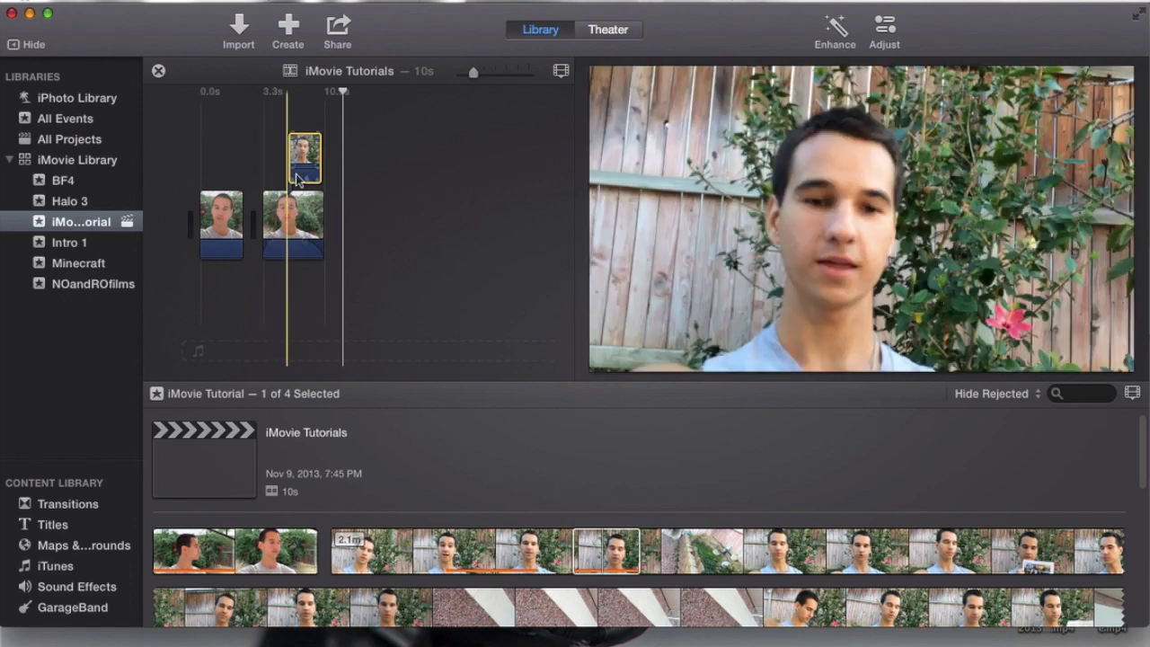
left_click_drag(304, 169, 305, 185)
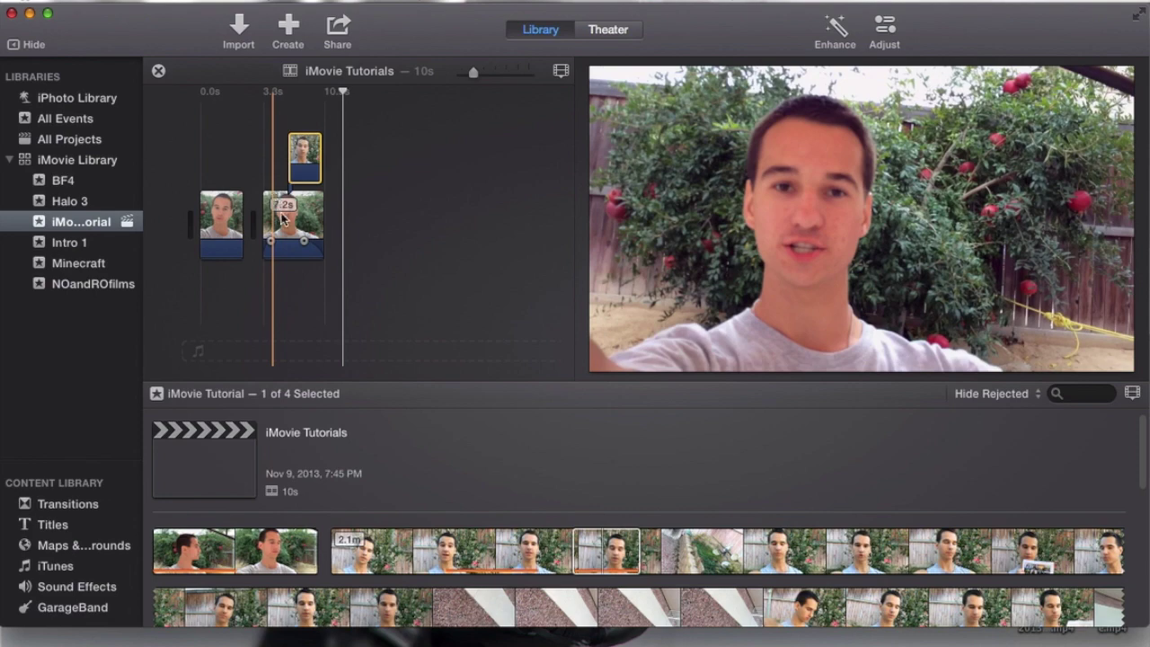
Step: Preview the transition into the overlay clip, then examine its adjustments and the available overlay styles
key("space")
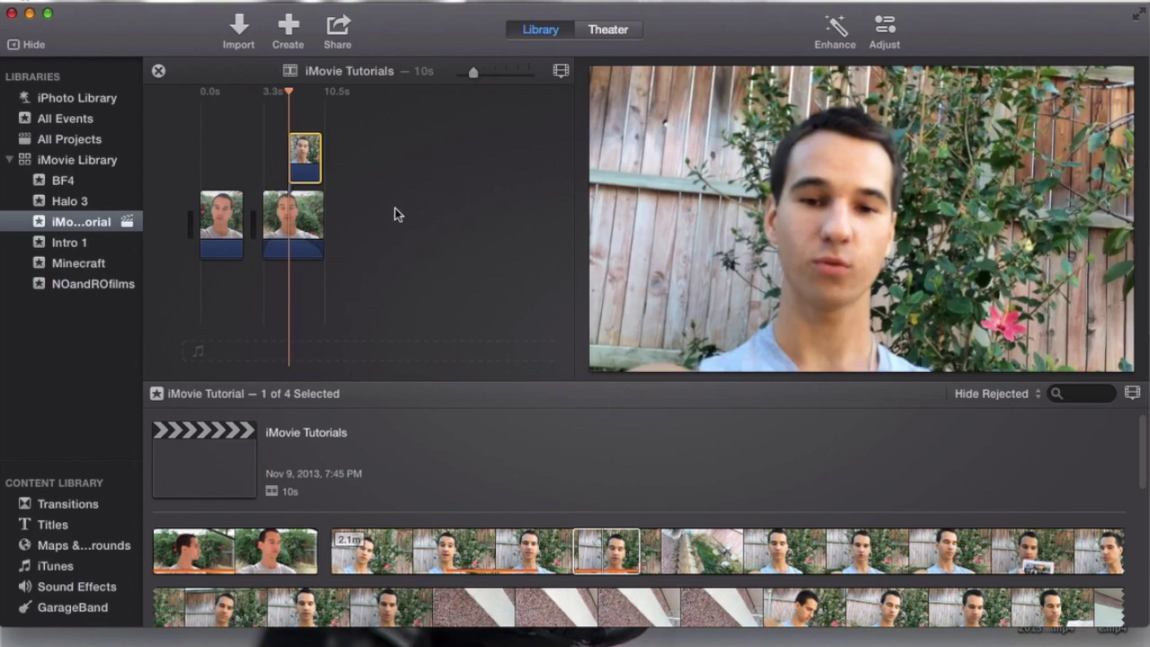
key("space")
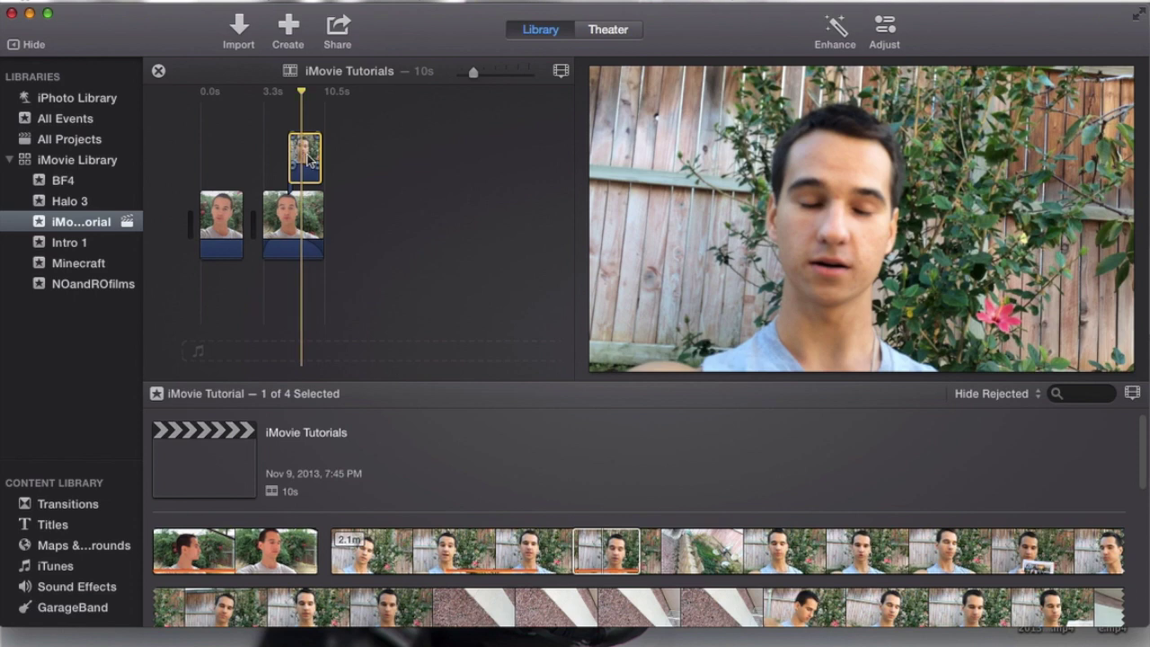
left_click(884, 29)
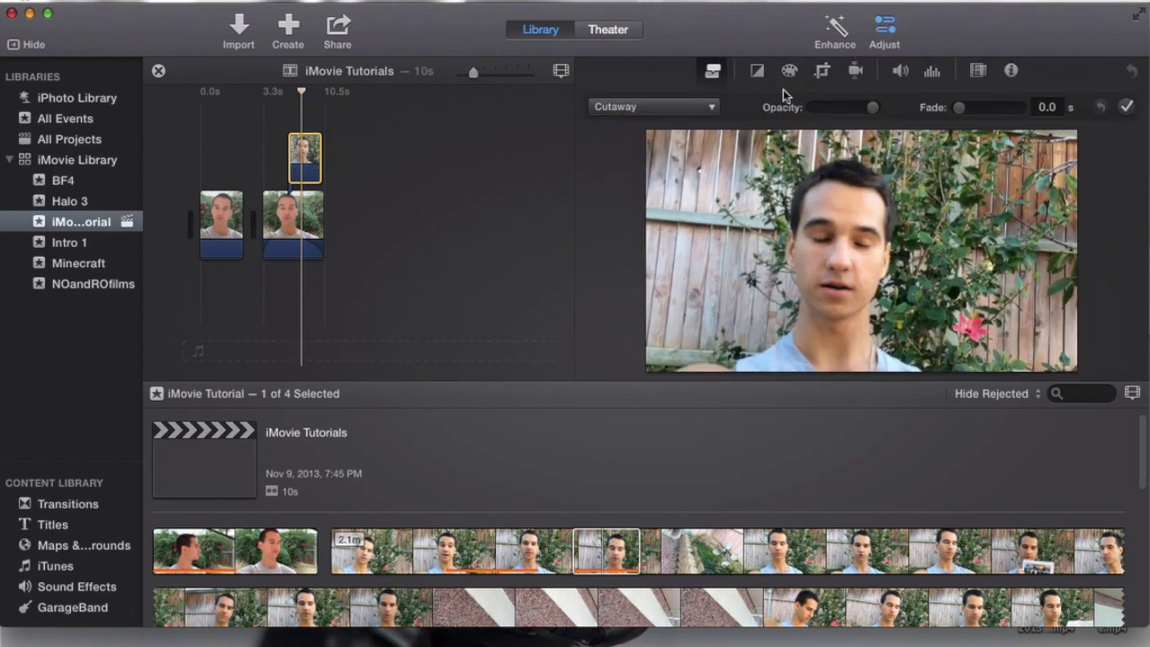
left_click(707, 107)
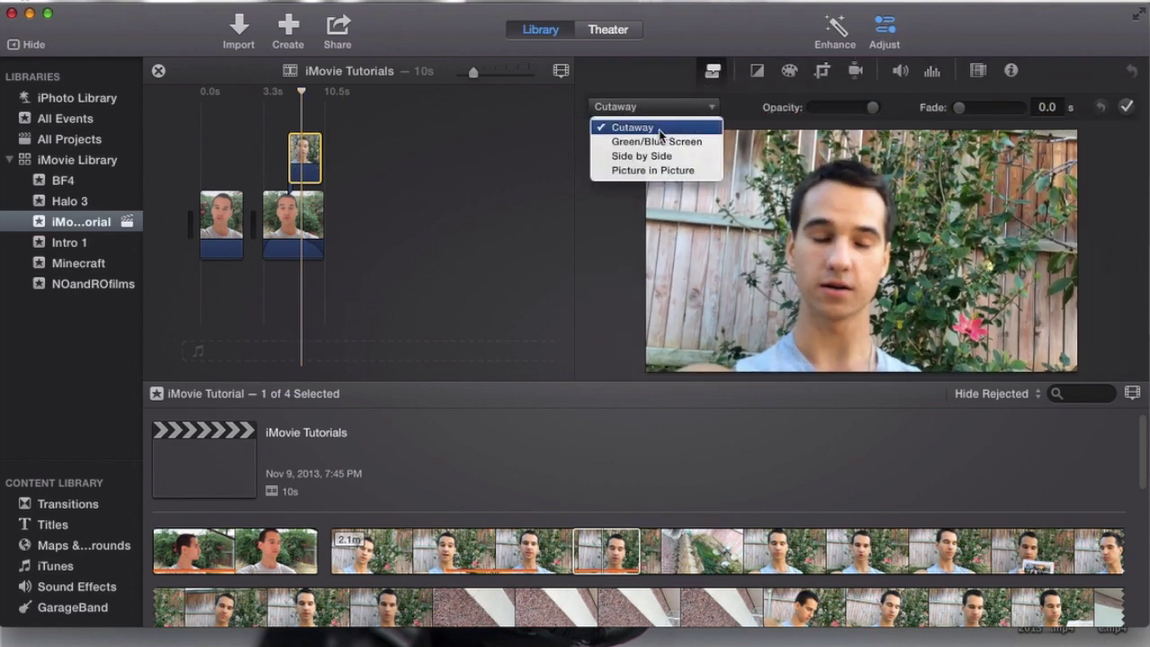
left_click(496, 176)
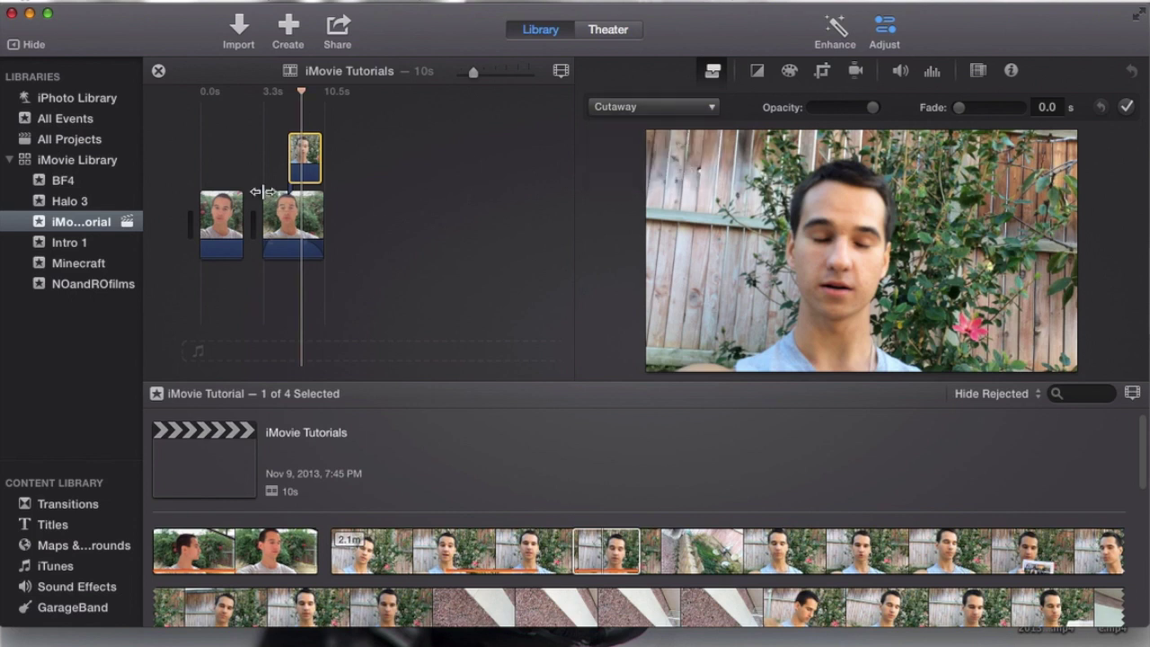
left_click(654, 106)
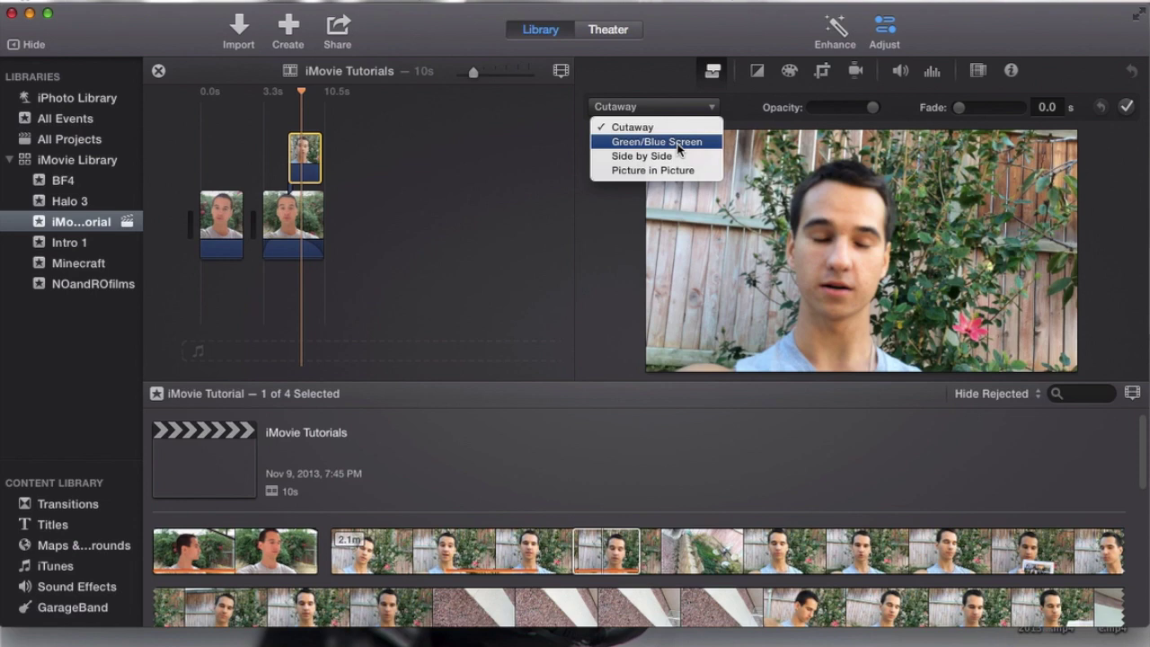
left_click(457, 190)
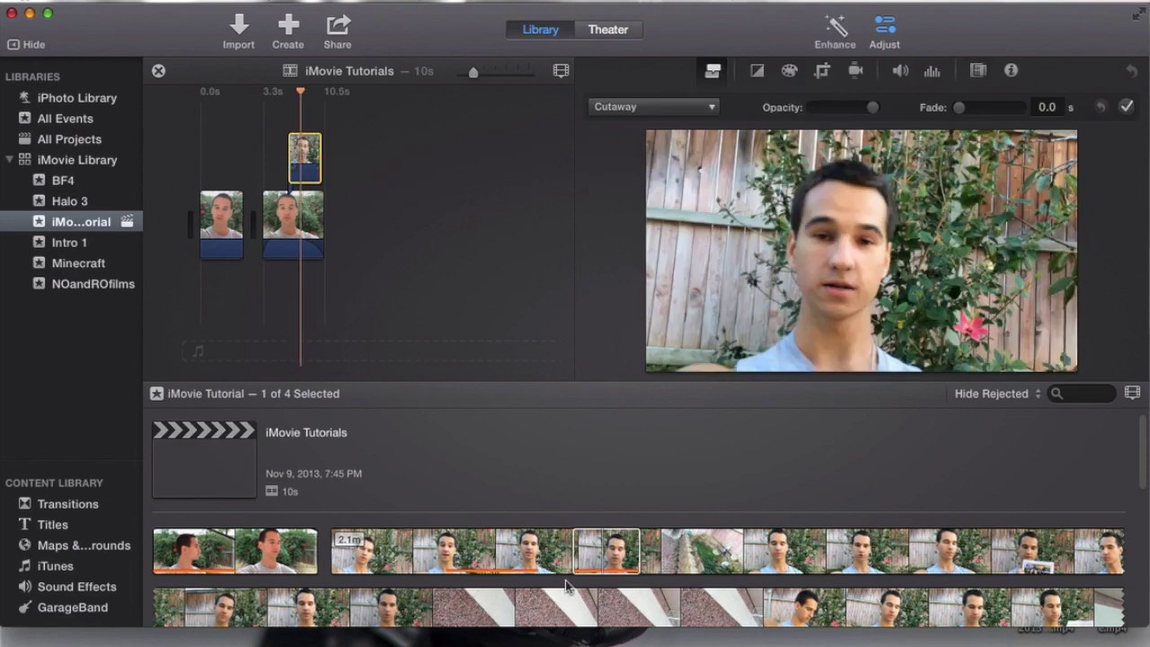
Step: Compare the adjustments offered for a section of the source footage and for the main clip under the overlay
left_click_drag(464, 550, 660, 550)
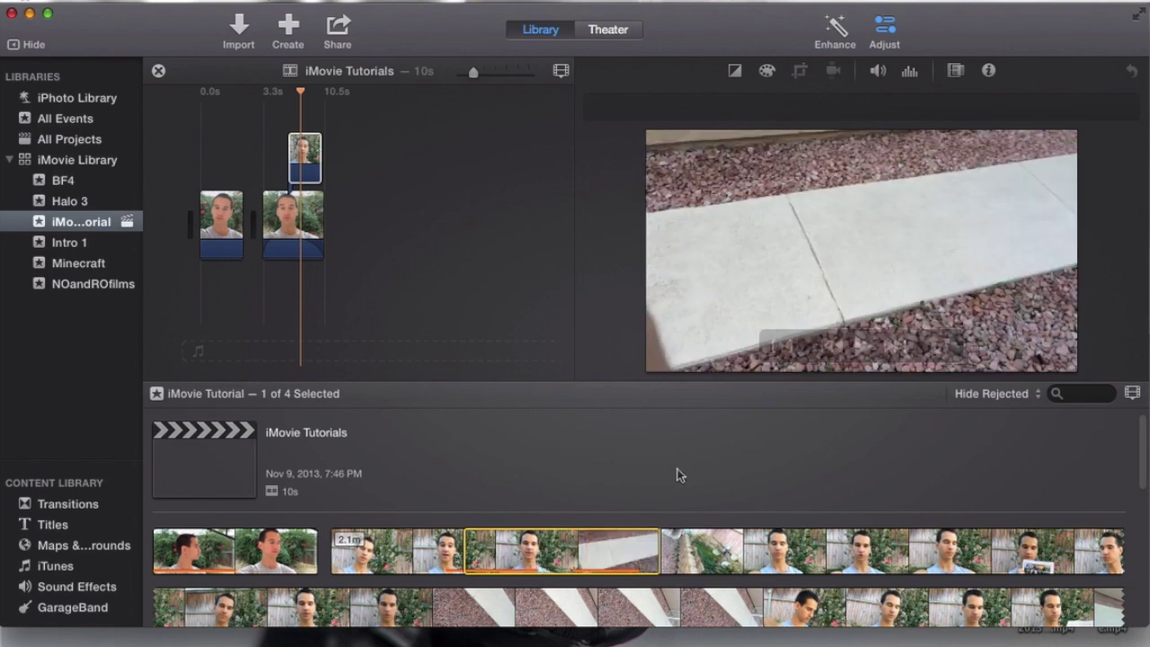
mouse_move(707, 352)
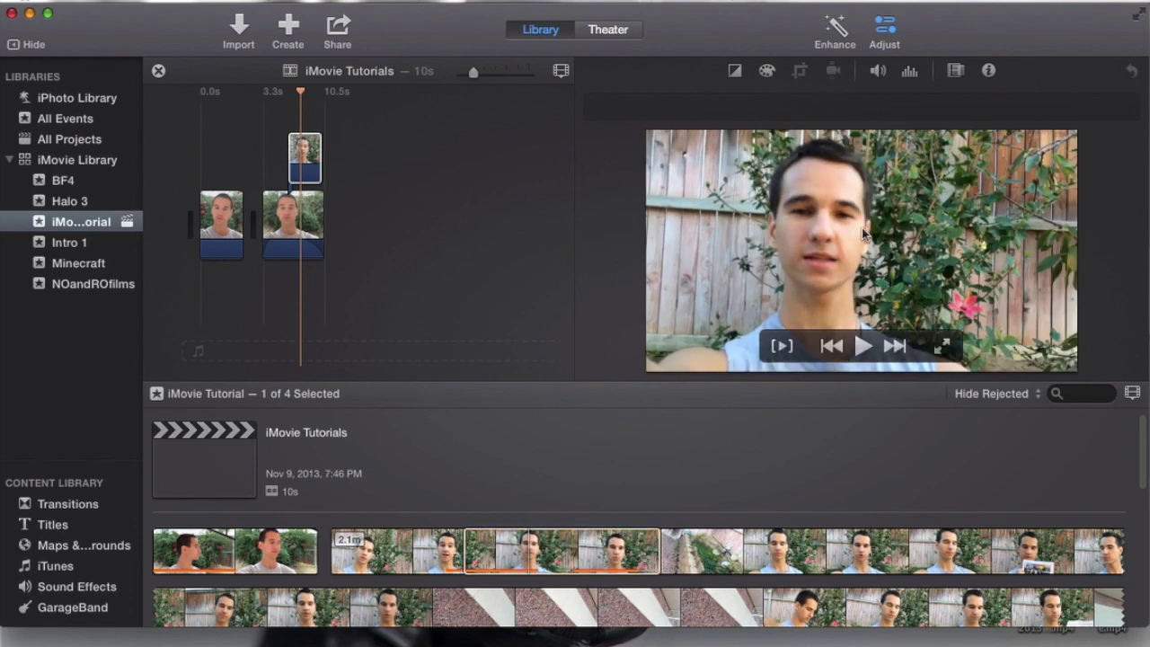
left_click(289, 169)
left_click(289, 229)
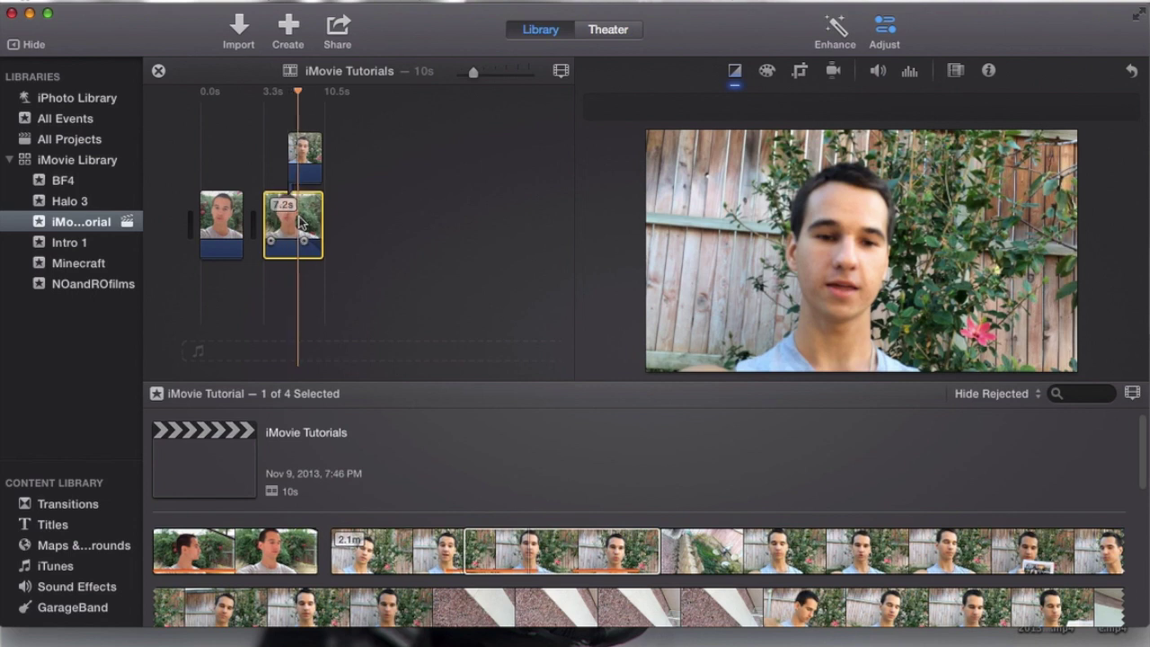
Step: Change the style of the overlay clip above the second timeline clip from Cutaway to Side by Side
left_click(311, 154)
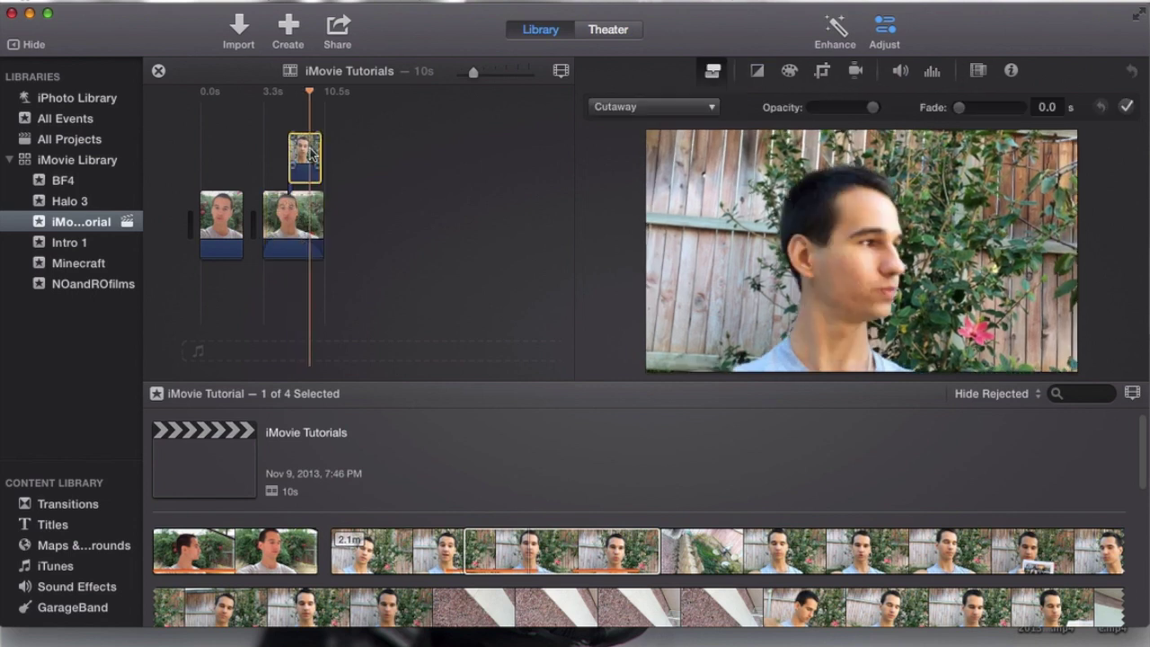
left_click(623, 109)
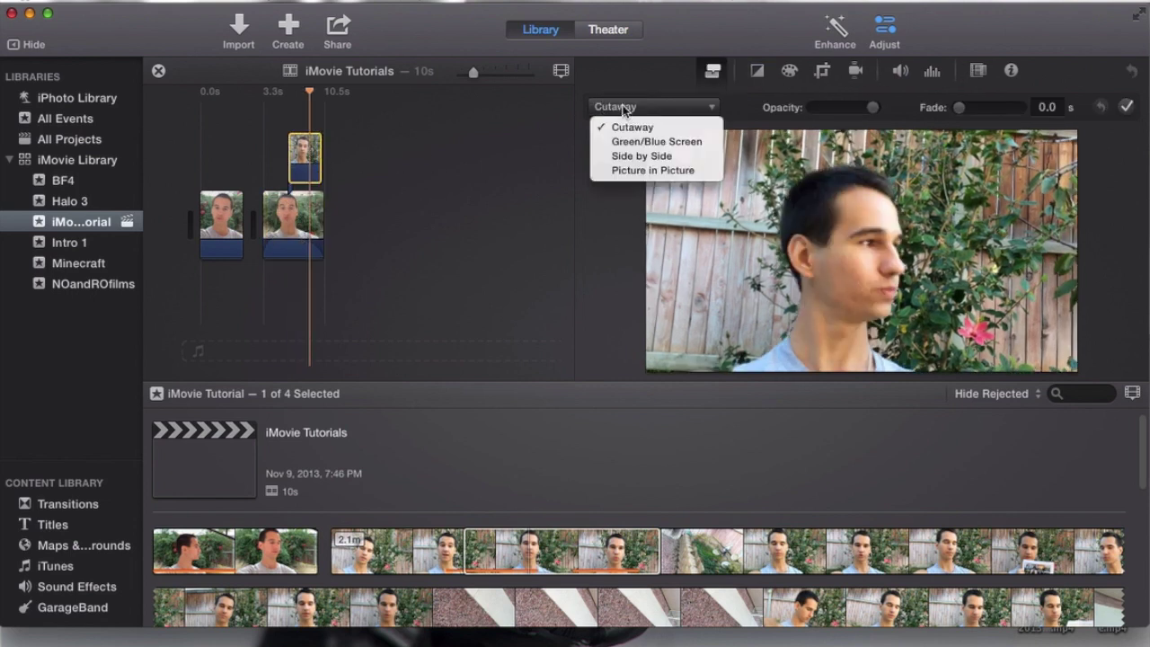
left_click(666, 158)
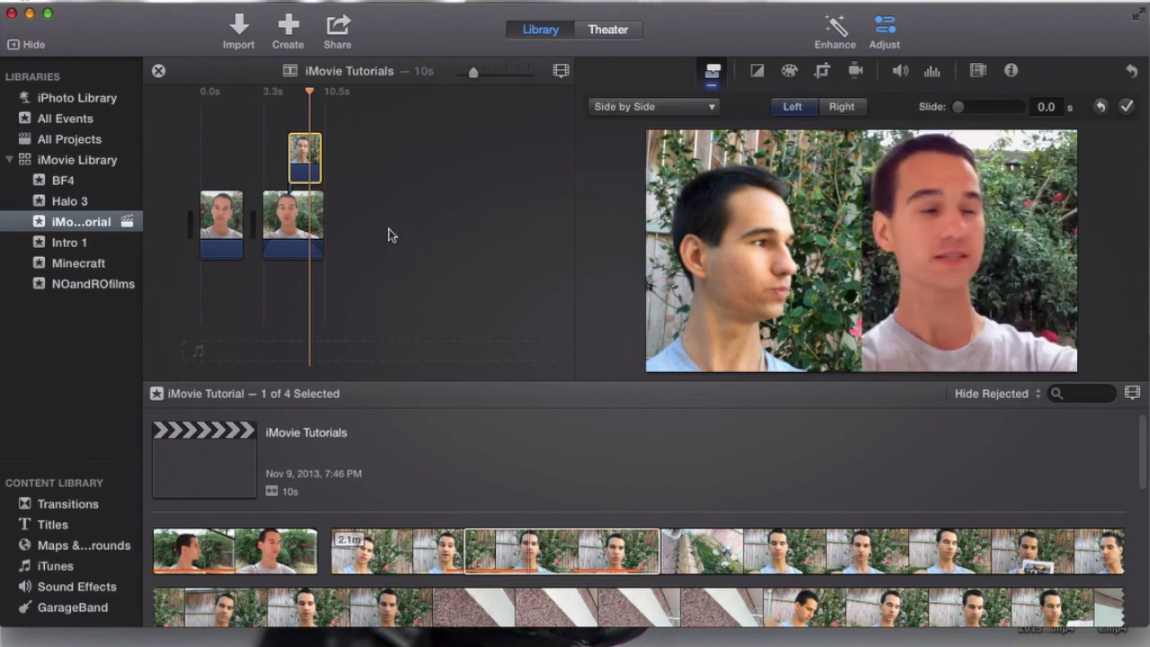
mouse_move(867, 273)
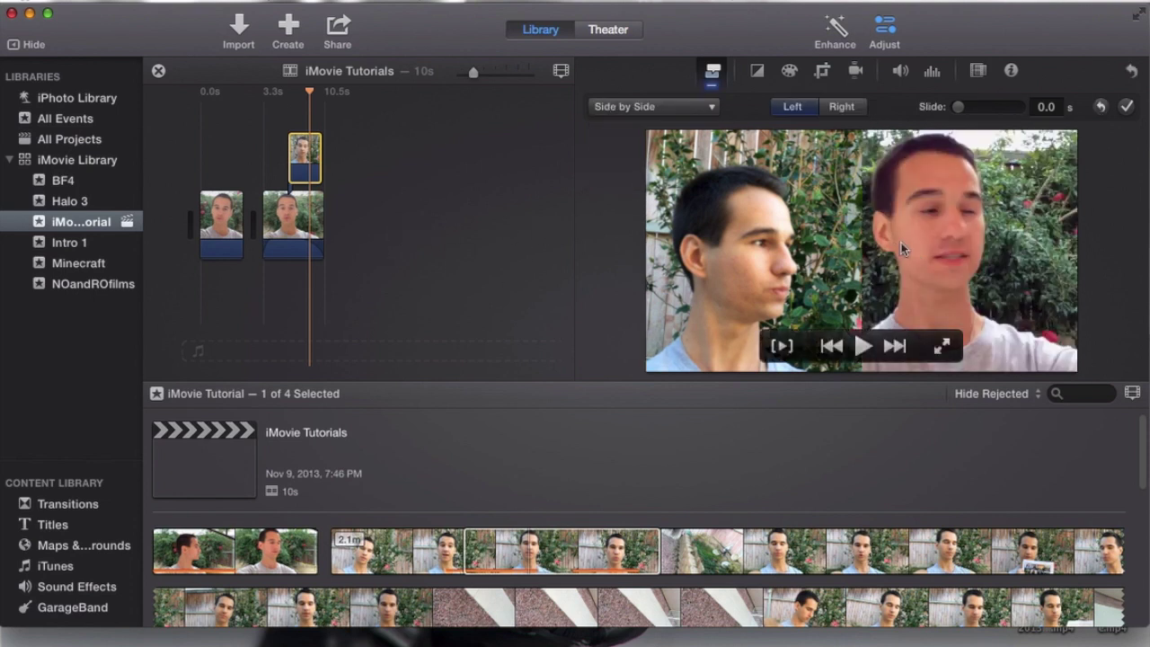
Step: Preview the side-by-side section and compare the overlay half of the frame with the main clip's half
left_click(287, 231)
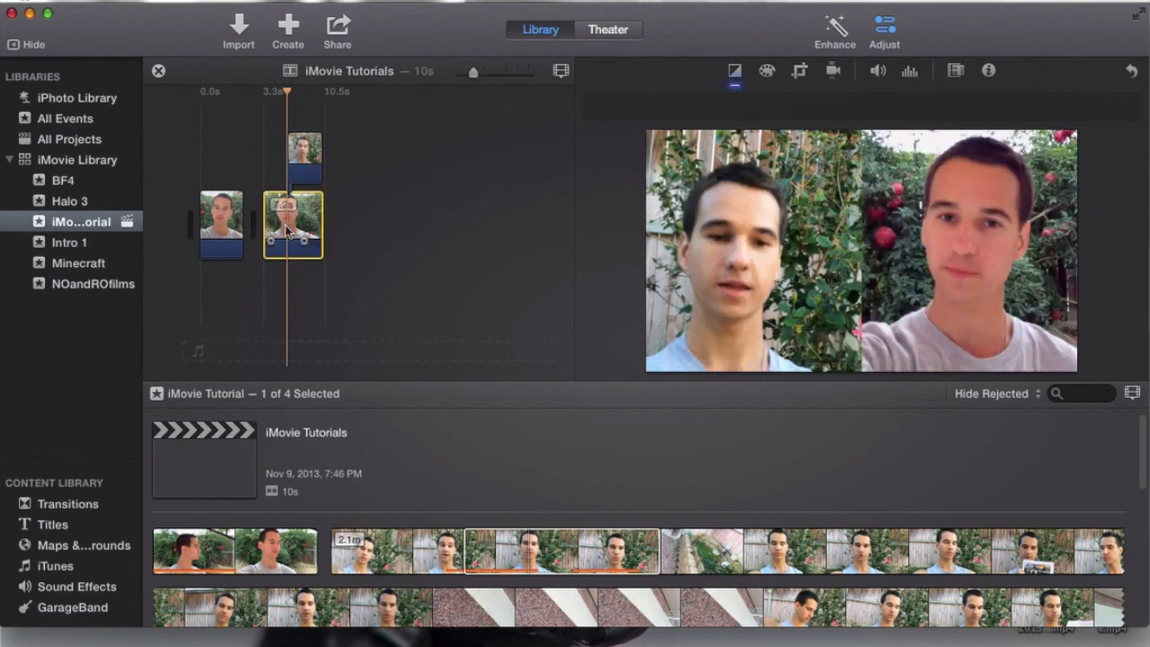
left_click(305, 160)
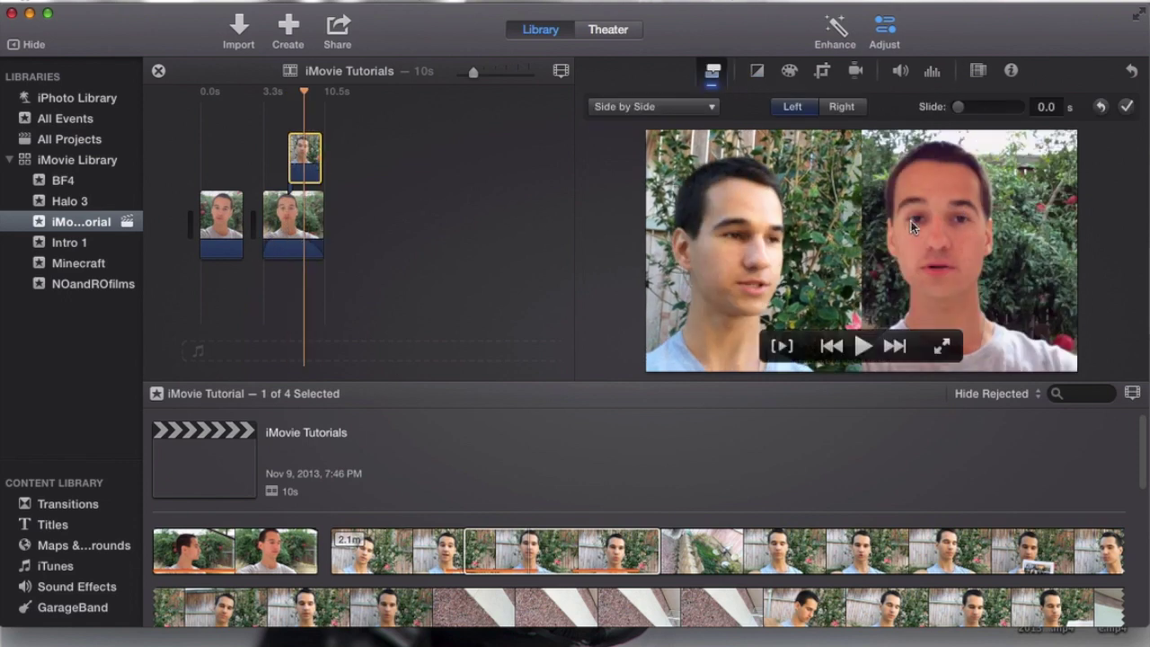
left_click(270, 174)
left_click(303, 158)
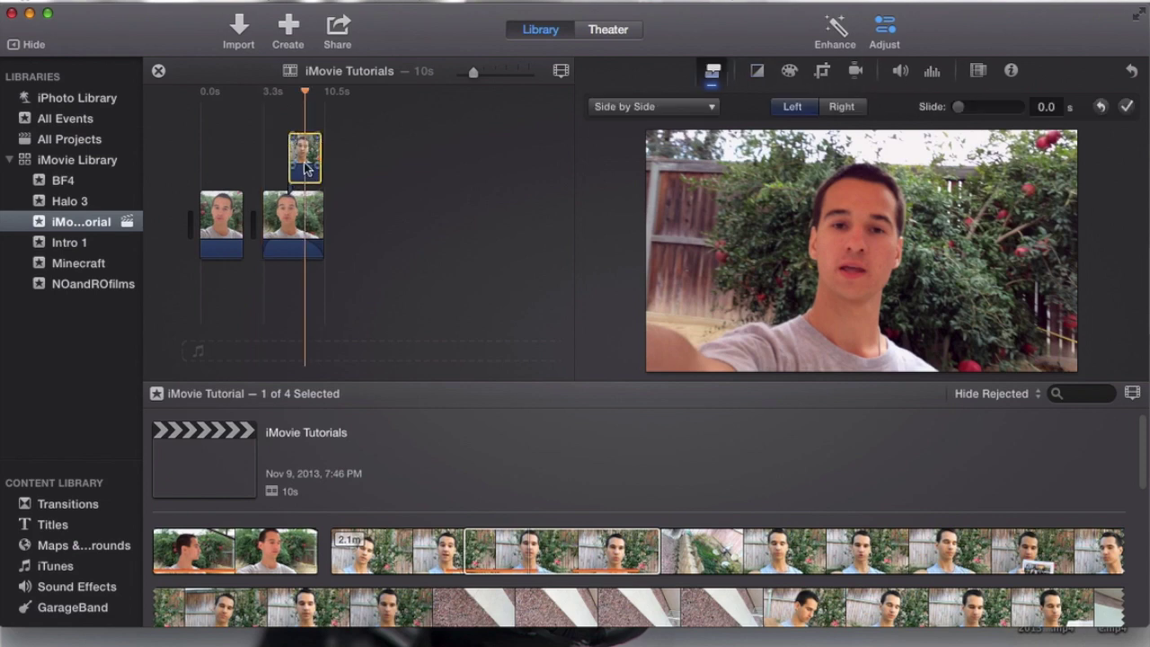
left_click(265, 184)
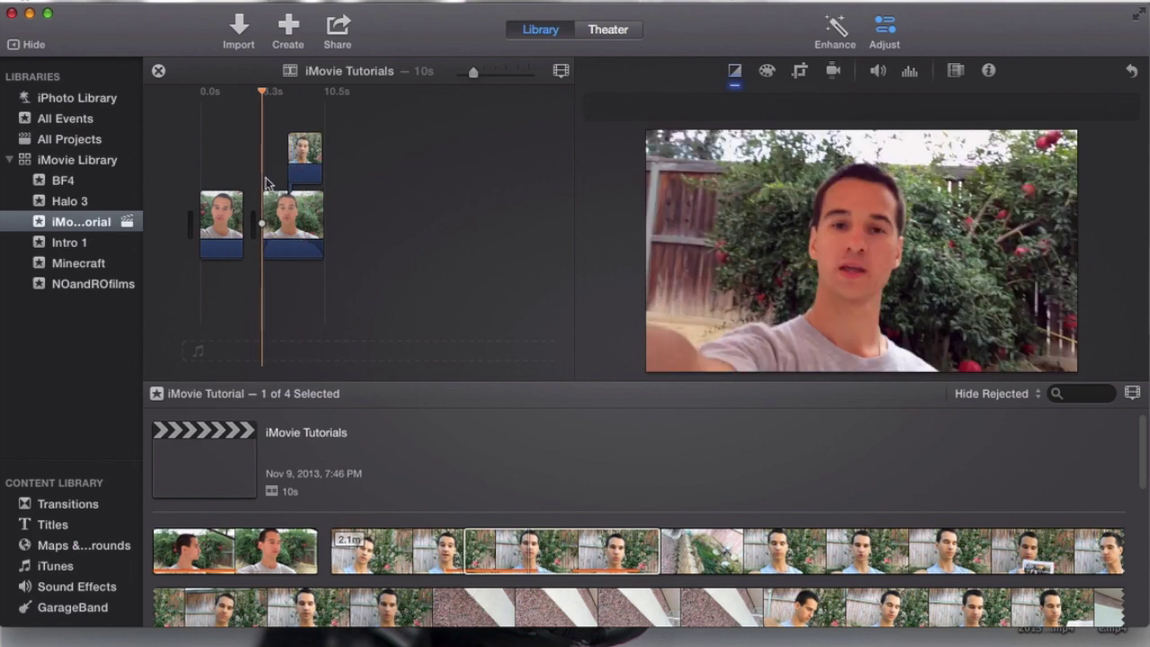
key("space")
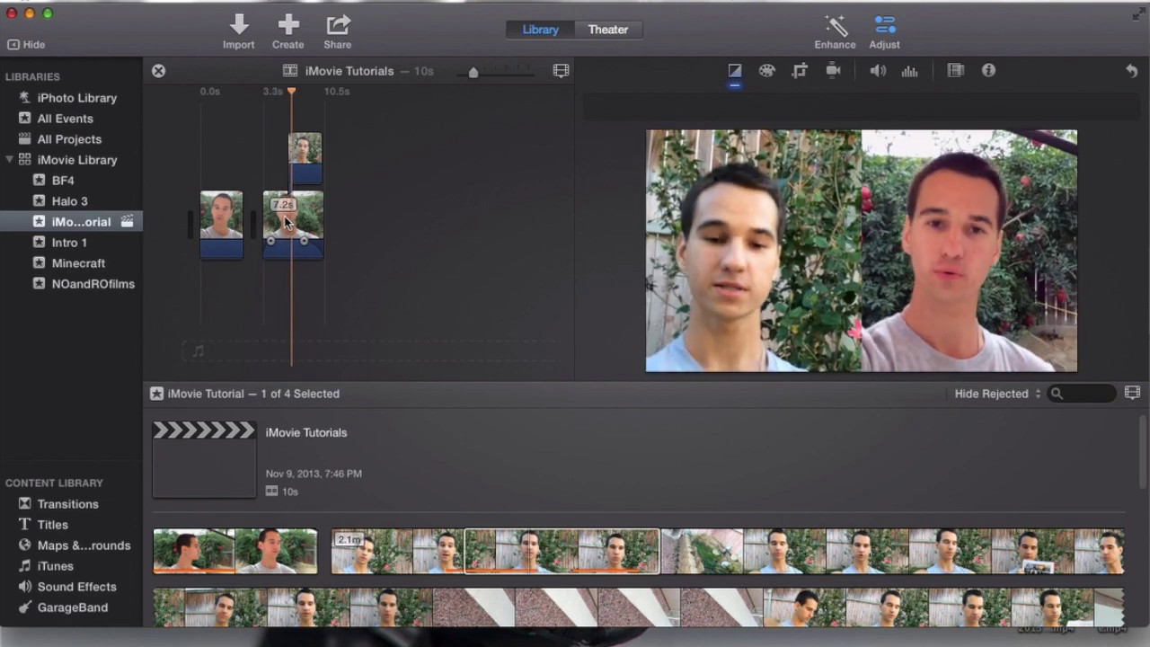
key("space")
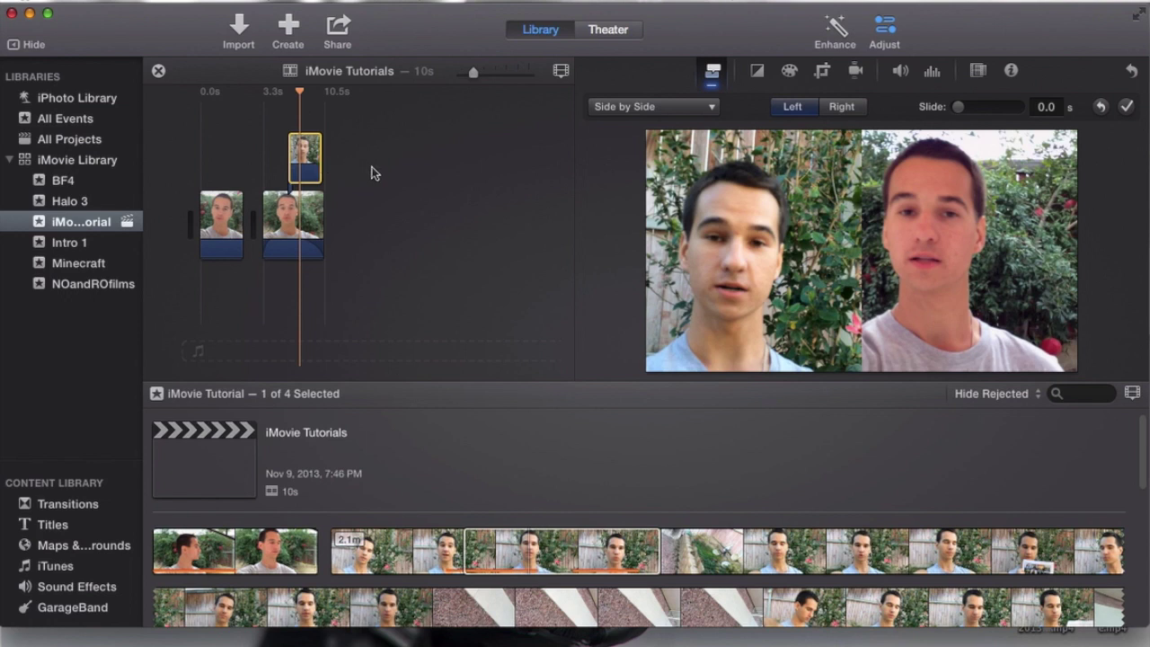
mouse_move(756, 234)
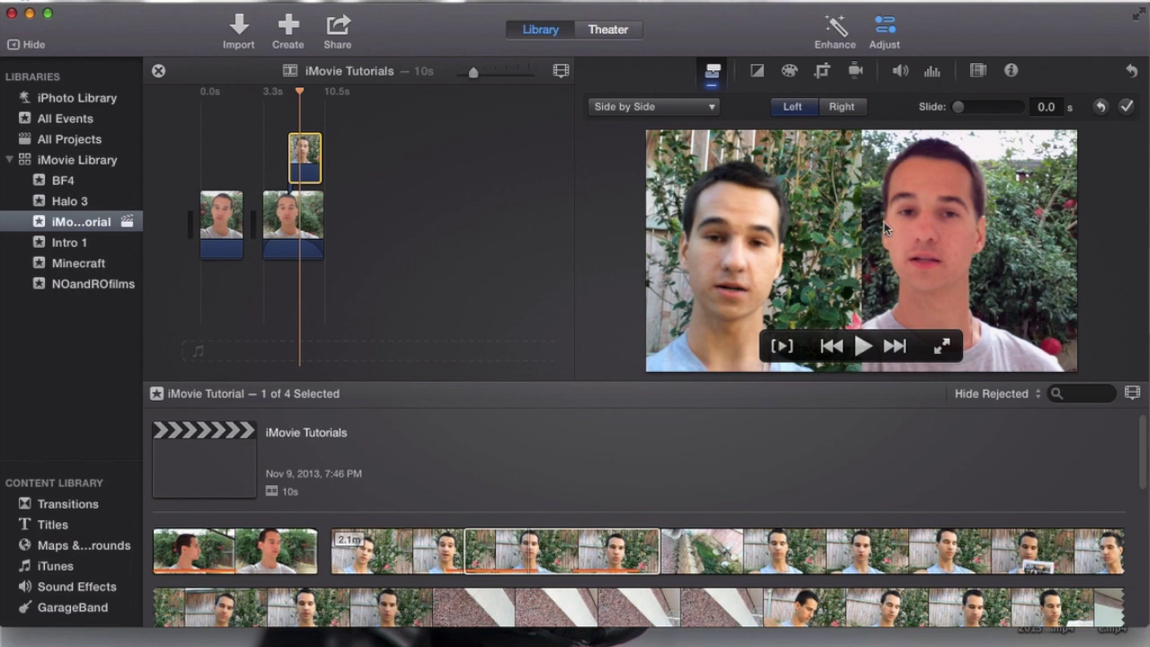
left_click(464, 178)
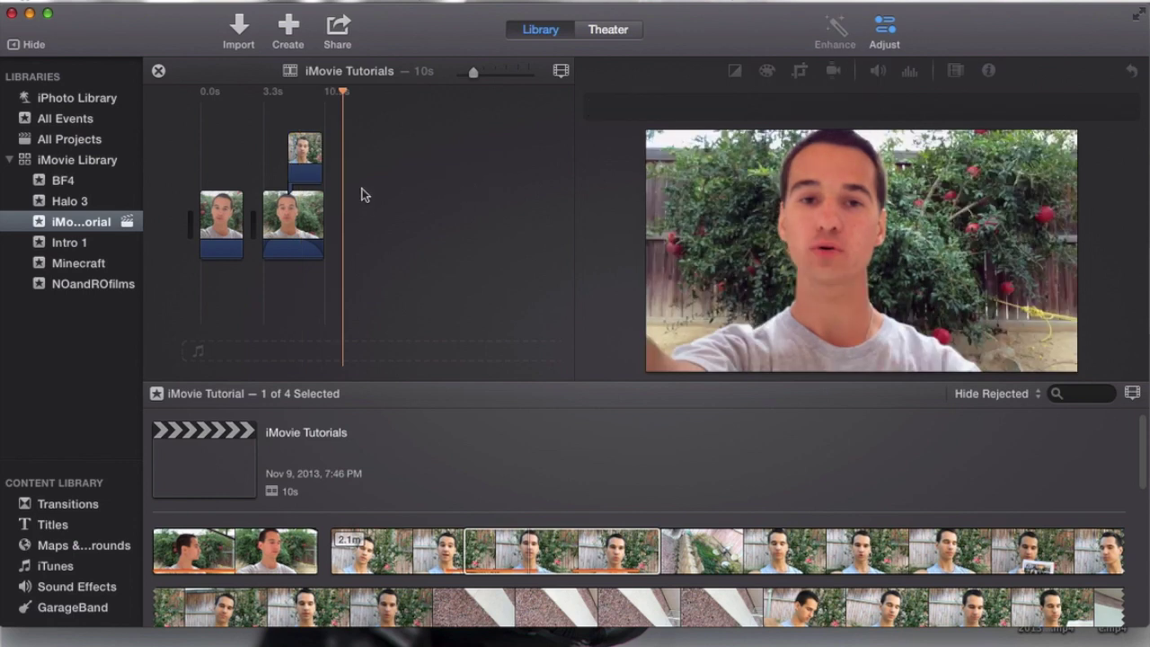
Step: Change the overlay clip's style to Picture in Picture and place the inset over the foliage beside the speaker's face
left_click(277, 173)
left_click(309, 157)
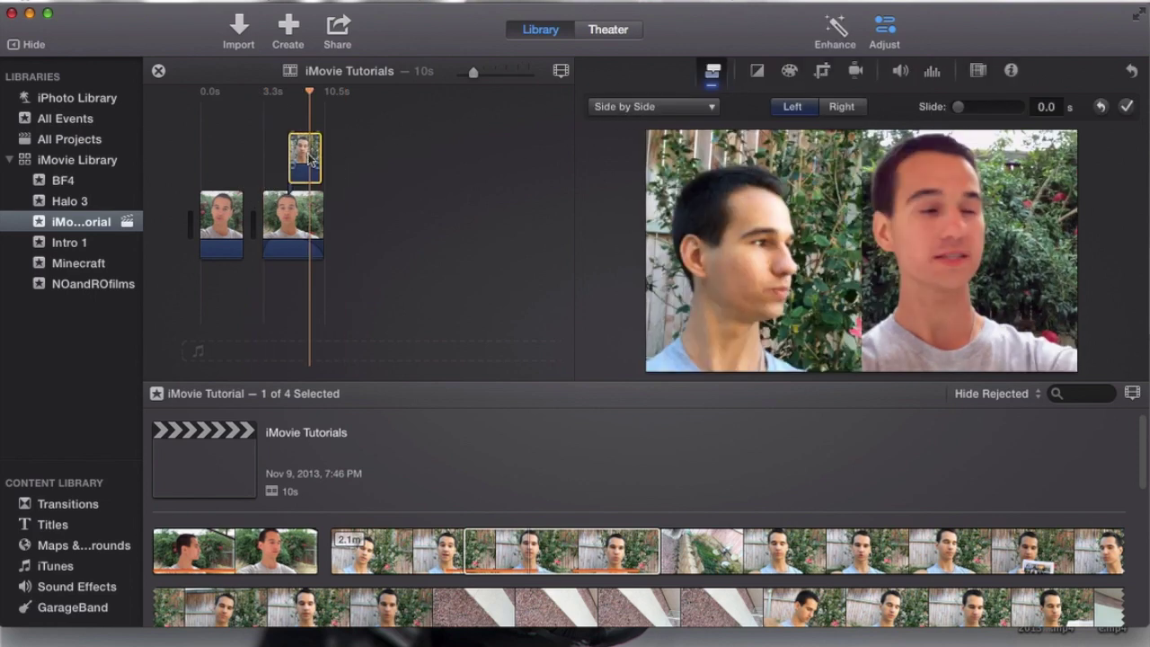
left_click(661, 107)
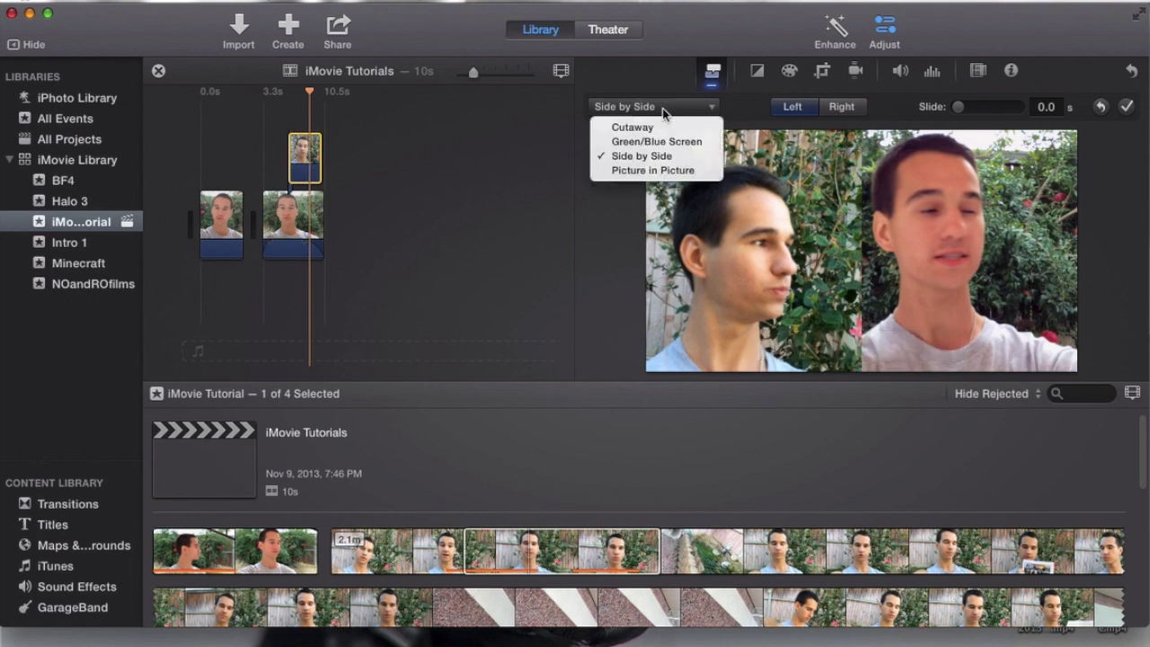
left_click(662, 170)
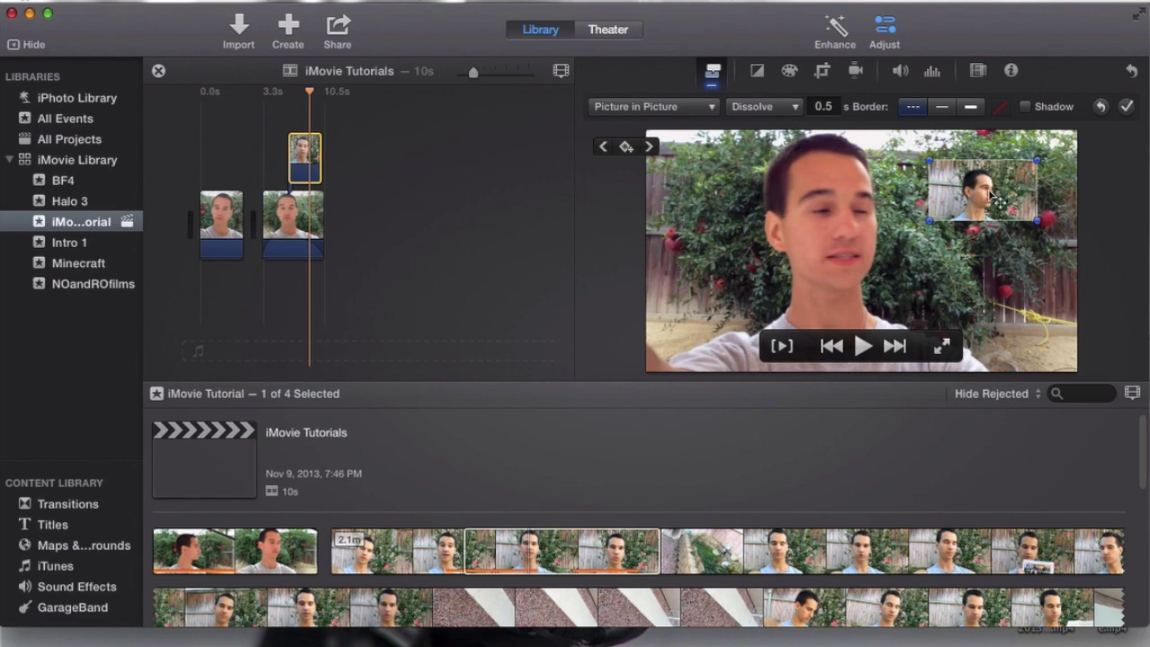
left_click_drag(991, 194, 902, 188)
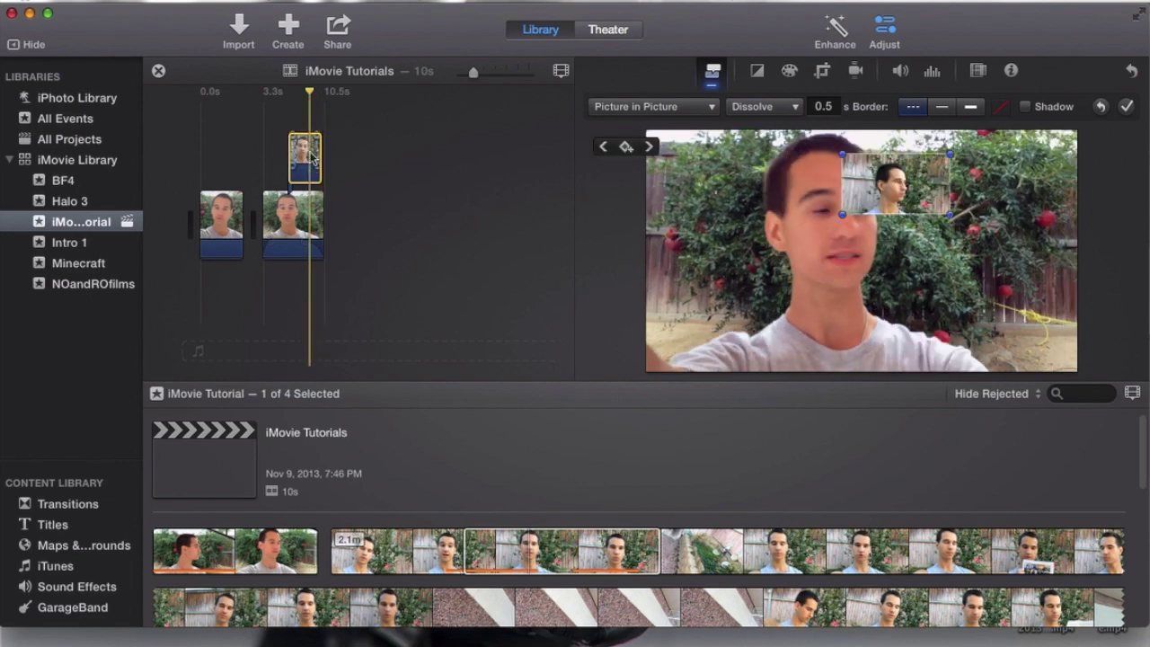
left_click_drag(896, 189, 930, 238)
Step: Reselect the overlay clip and shift its inset slightly left so it partly covers the speaker's face
left_click(305, 212)
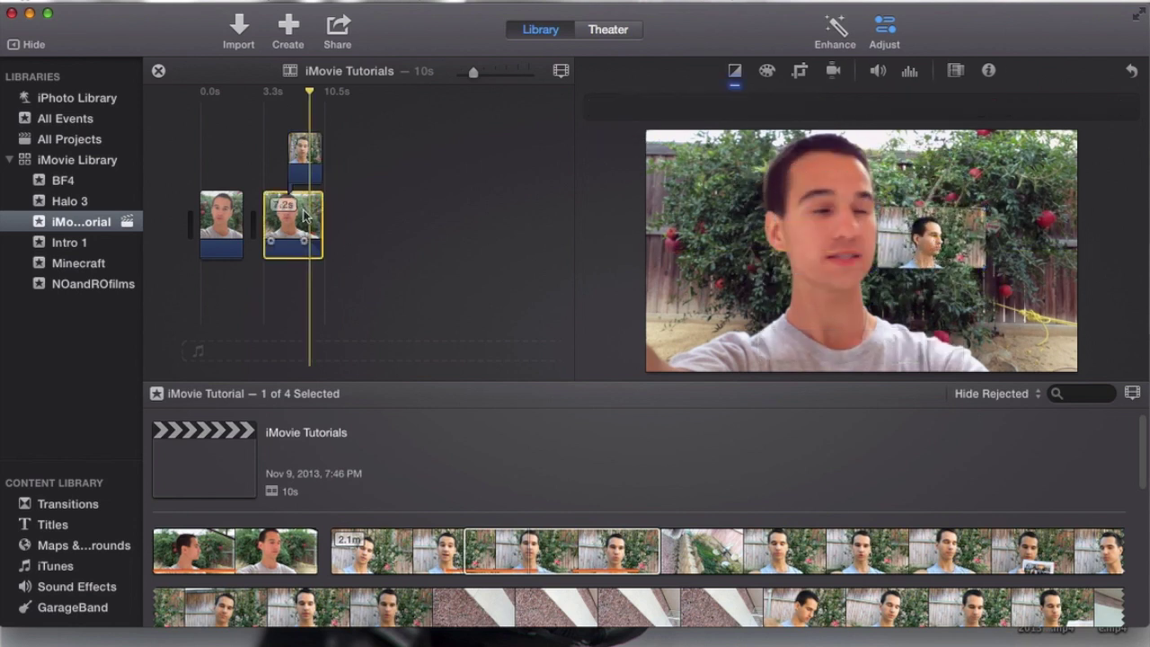
left_click(310, 159)
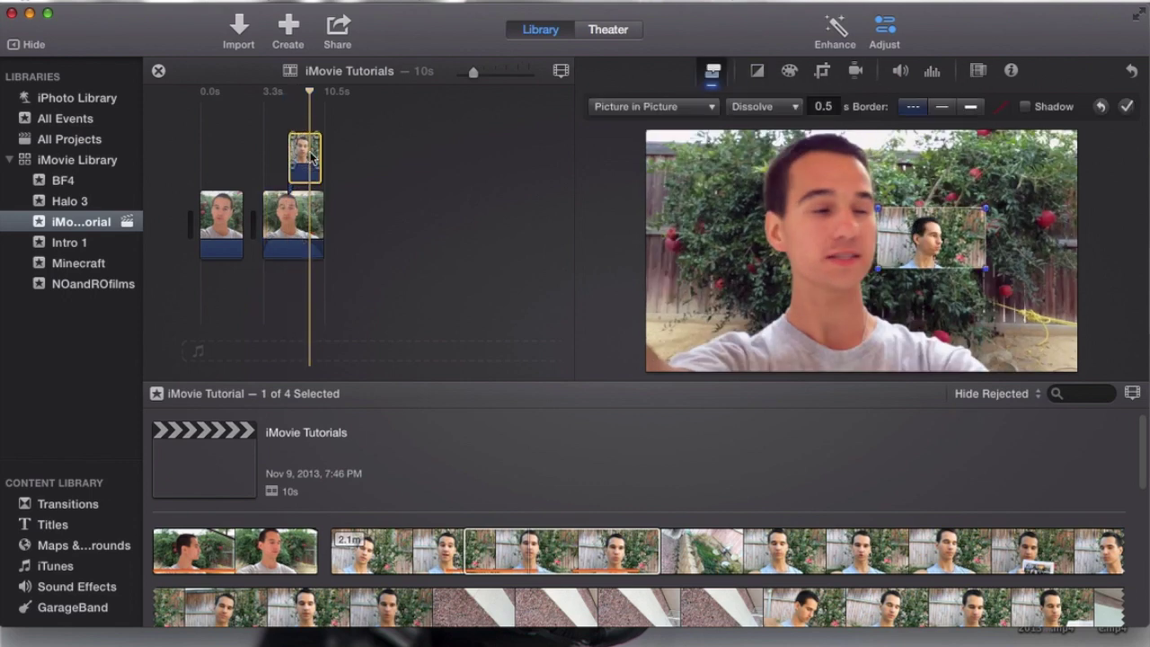
mouse_move(717, 195)
left_click_drag(956, 240, 931, 242)
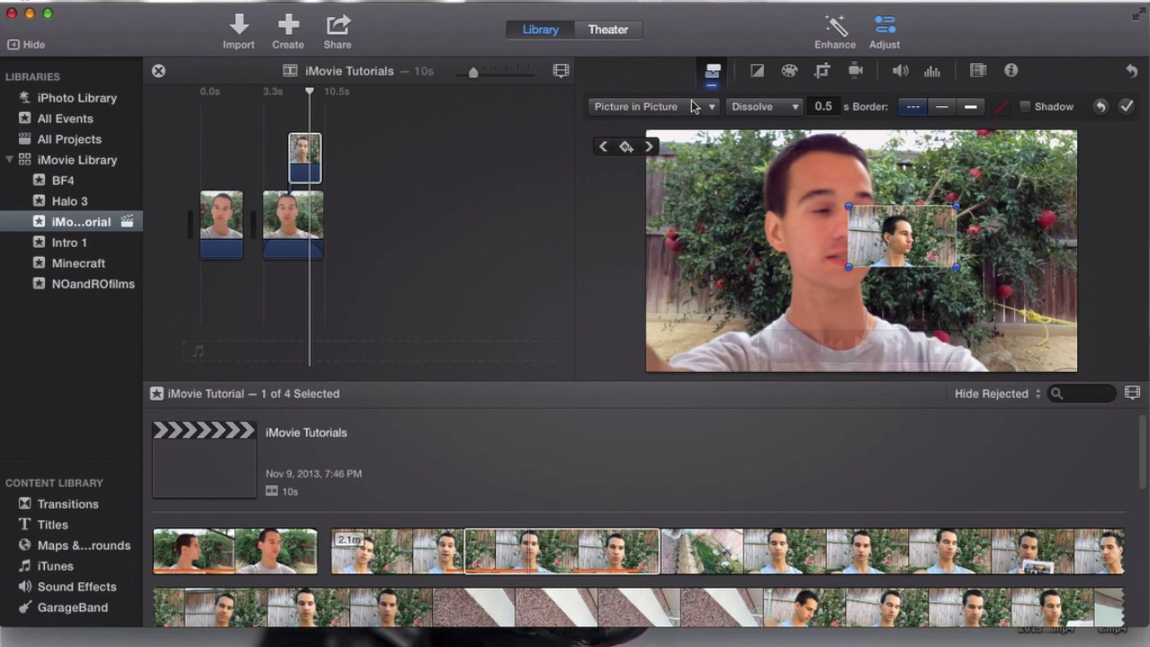
Step: Set the picture-in-picture transition to Zoom and play the second timeline clip to preview the inset's entrance
left_click(777, 108)
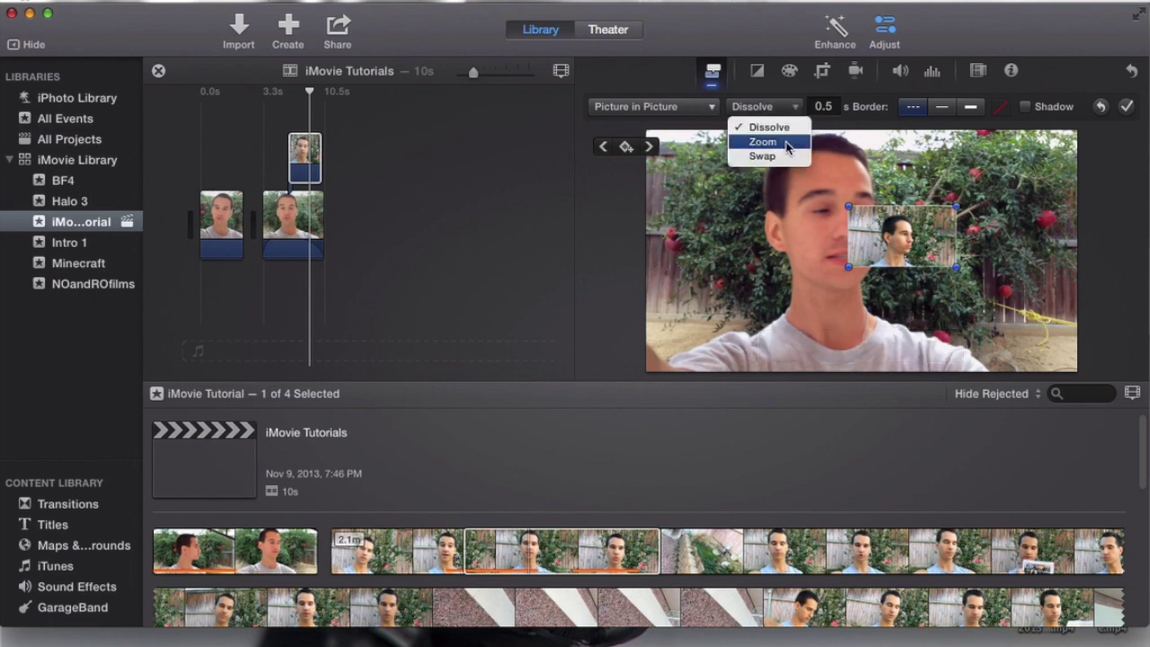
left_click(767, 141)
mouse_move(925, 256)
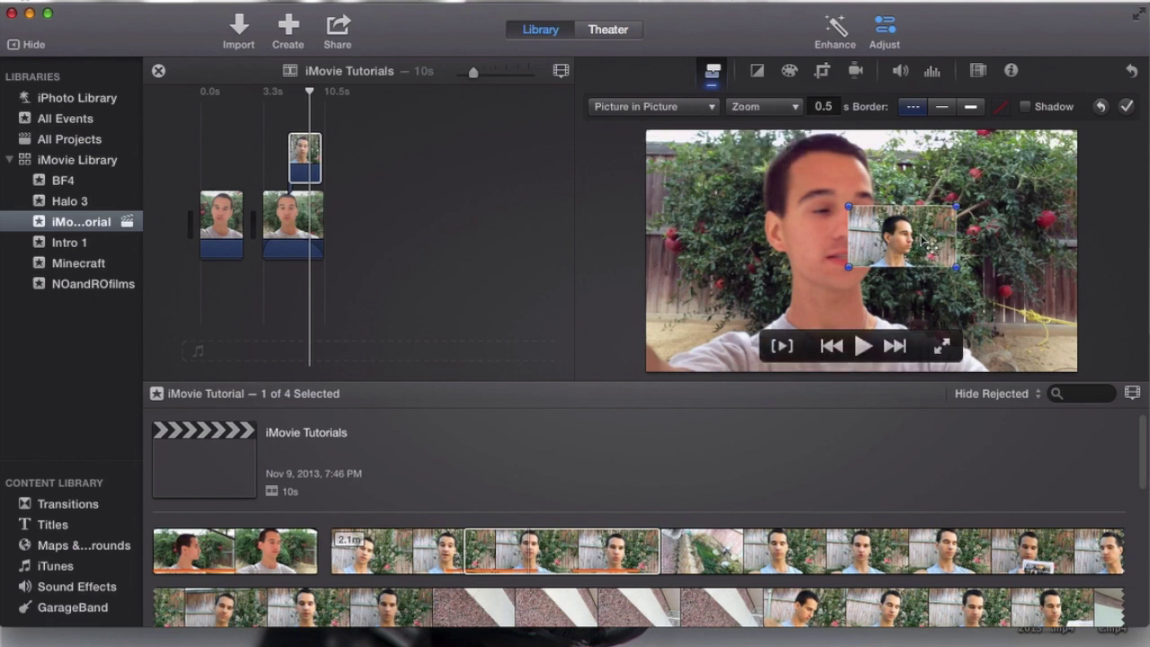
left_click(343, 247)
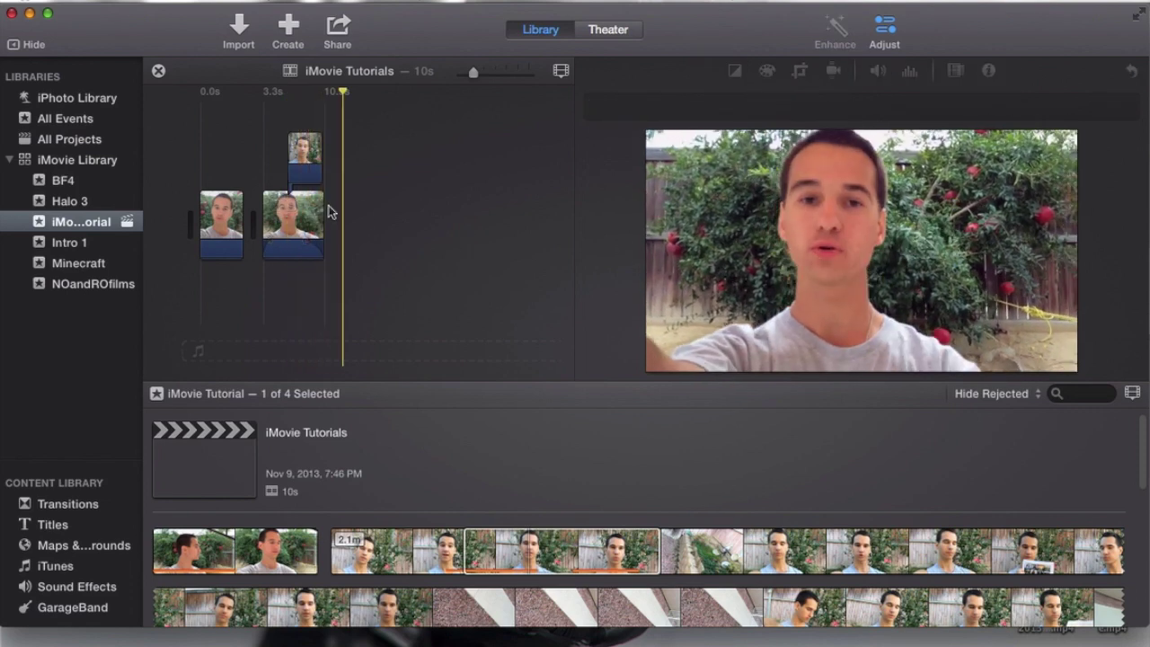
left_click(282, 209)
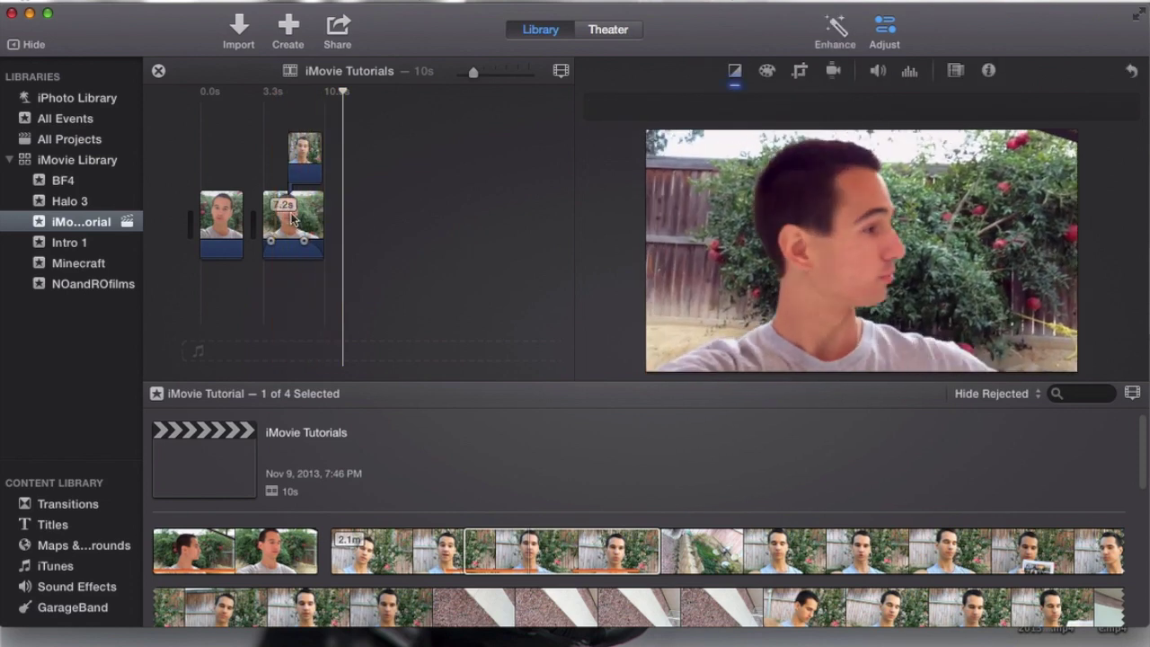
key("space")
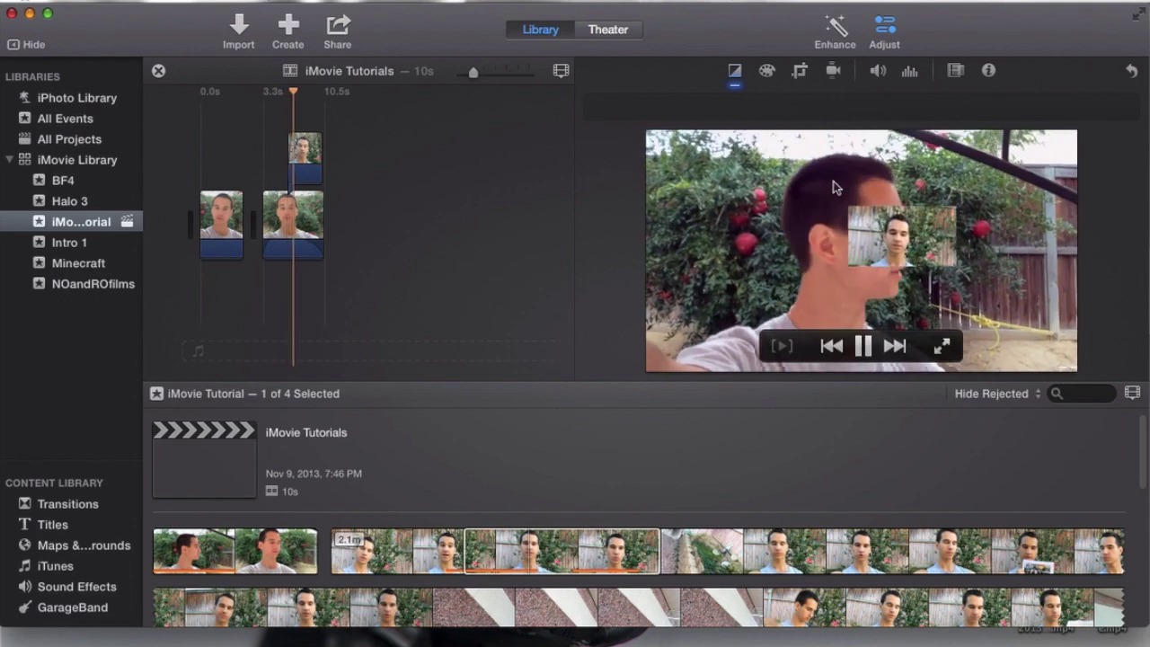
Step: Enlarge the overlay clip's inset from its upper-right corner and move it over the speaker's face
left_click(304, 158)
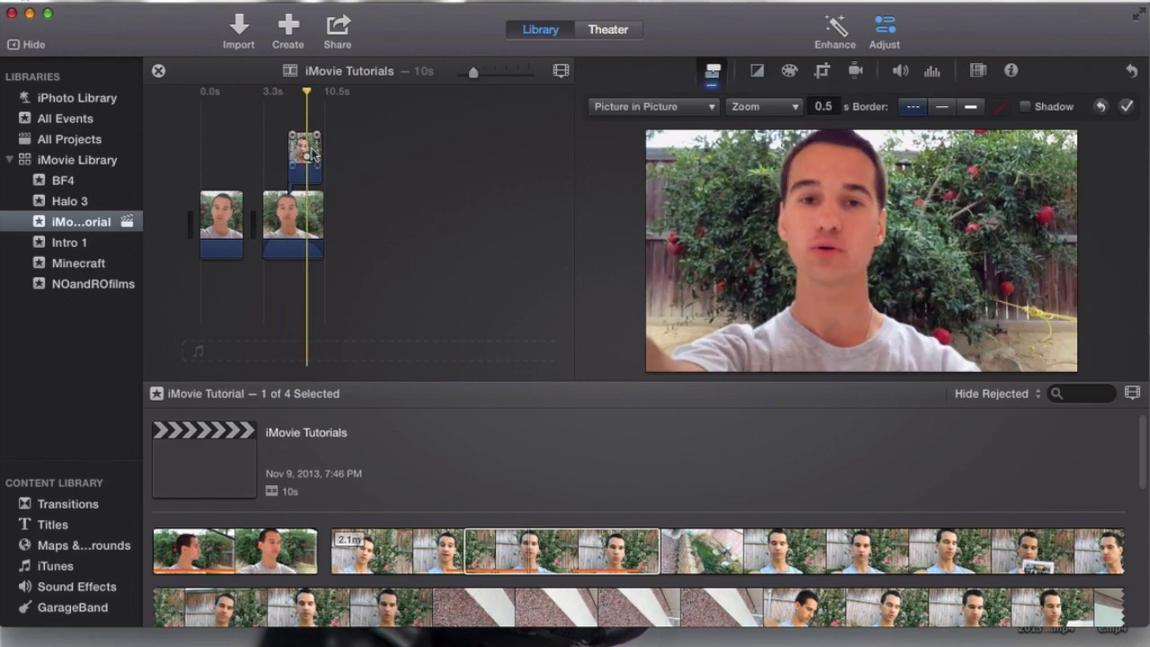
left_click(955, 206)
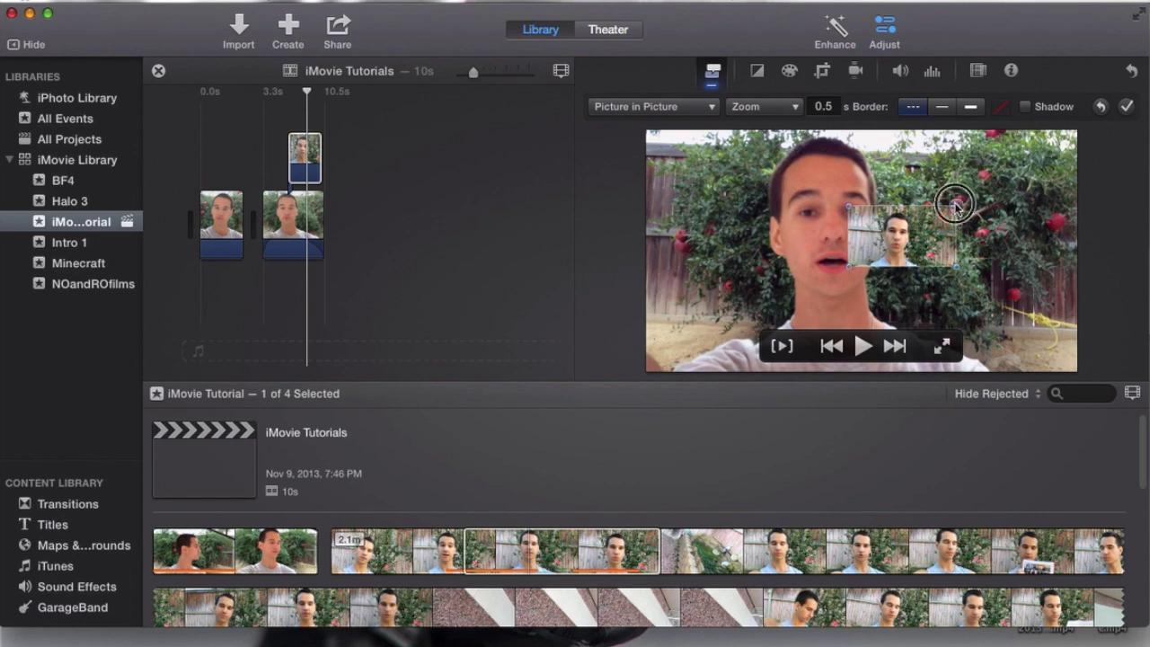
left_click_drag(956, 207, 992, 186)
left_click_drag(934, 225, 876, 228)
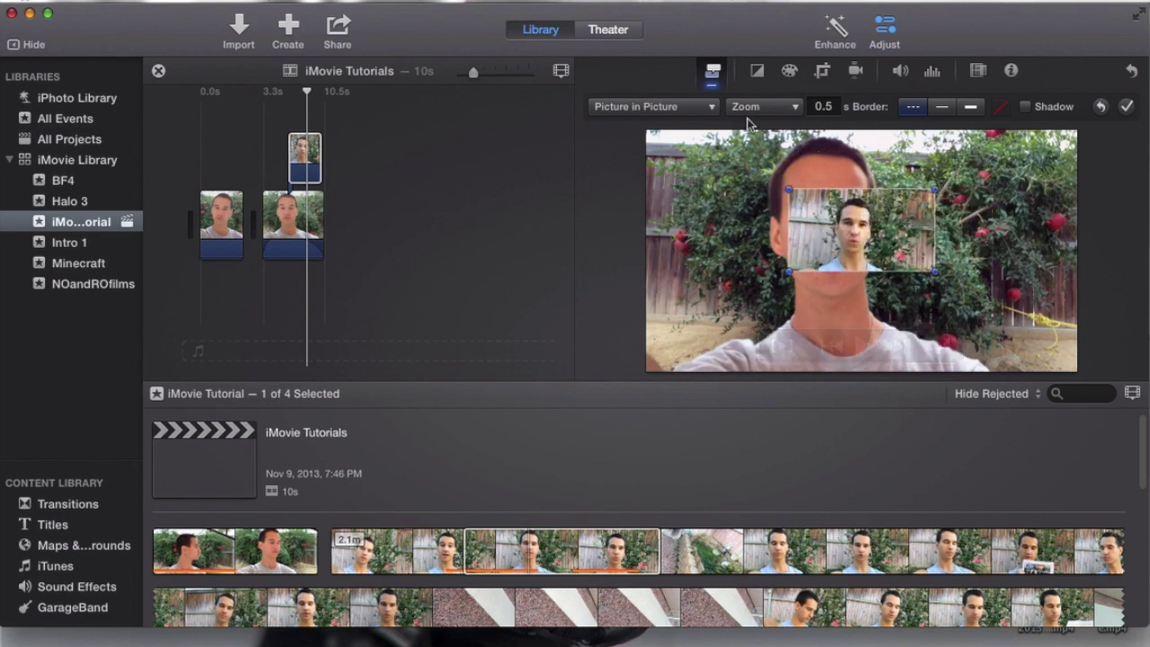
Step: Set the picture-in-picture transition to Swap and preview the point where the overlay begins
left_click(769, 111)
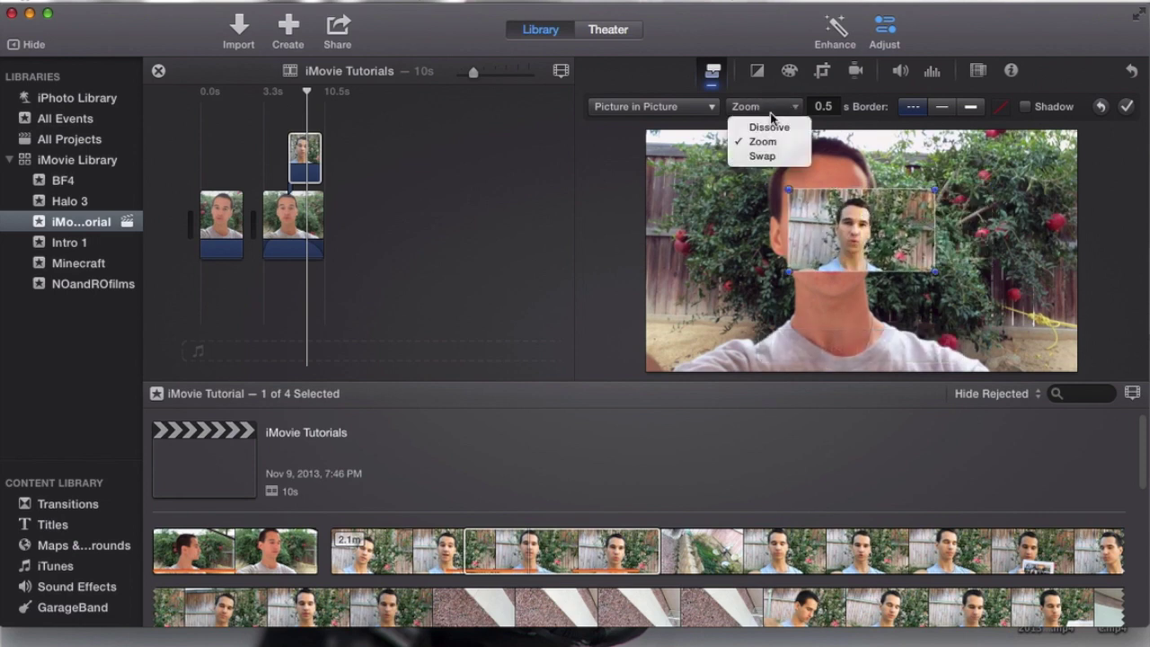
left_click(779, 159)
left_click(436, 218)
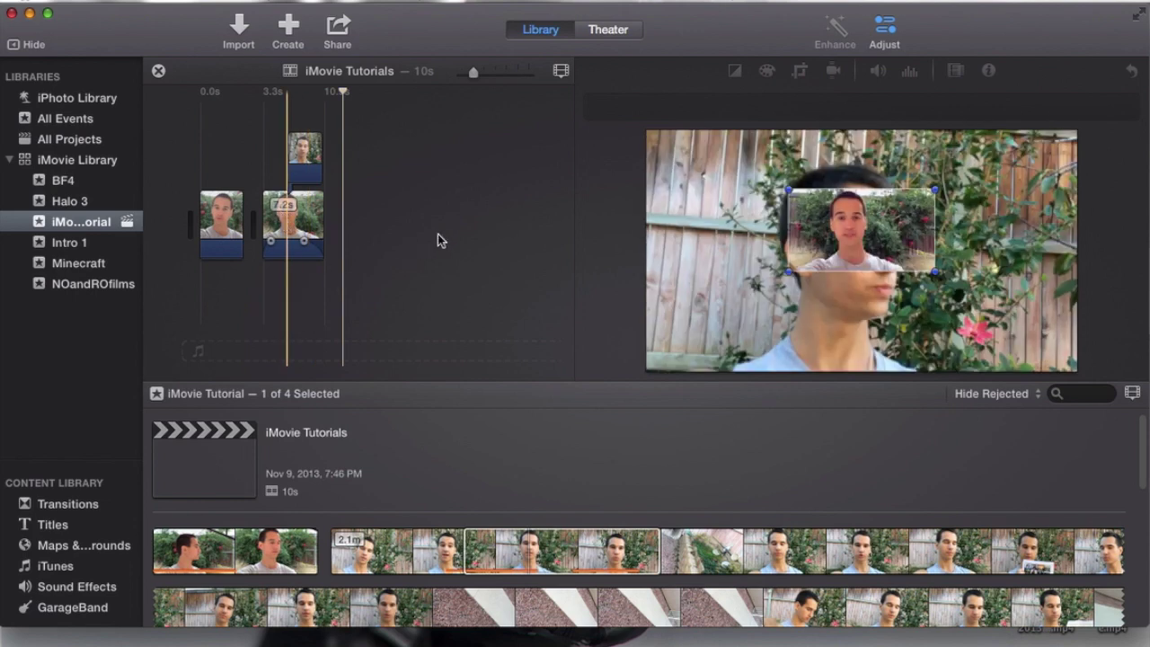
key("space")
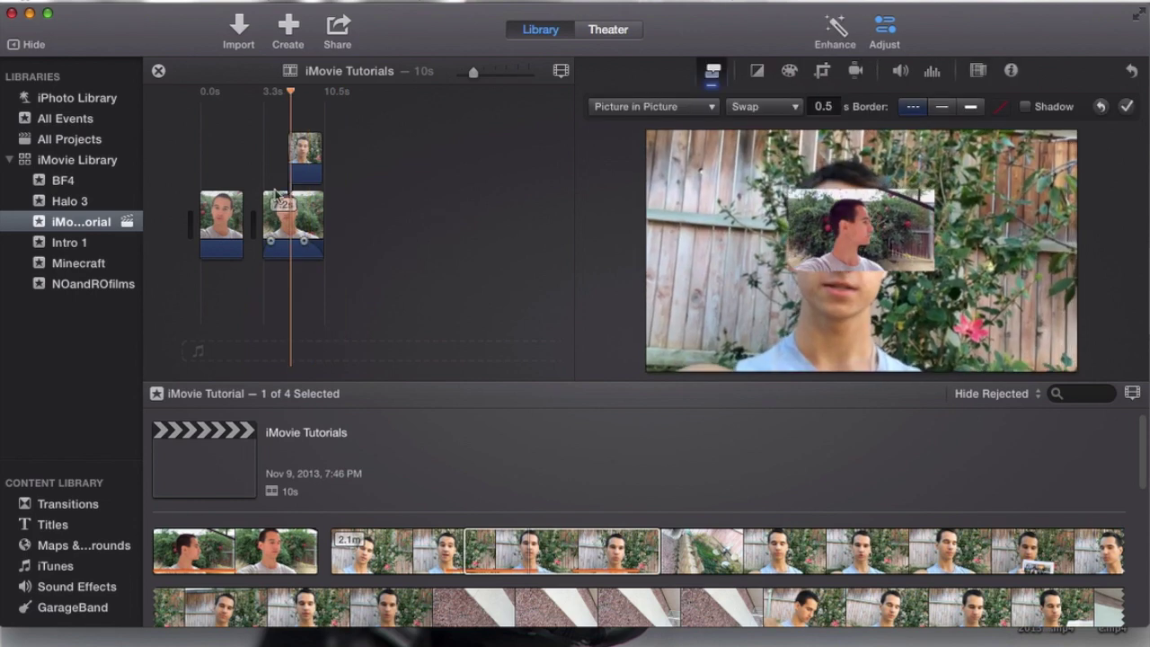
Step: Play the project from its beginning into the overlay section to examine the swapped clips
left_click(277, 187)
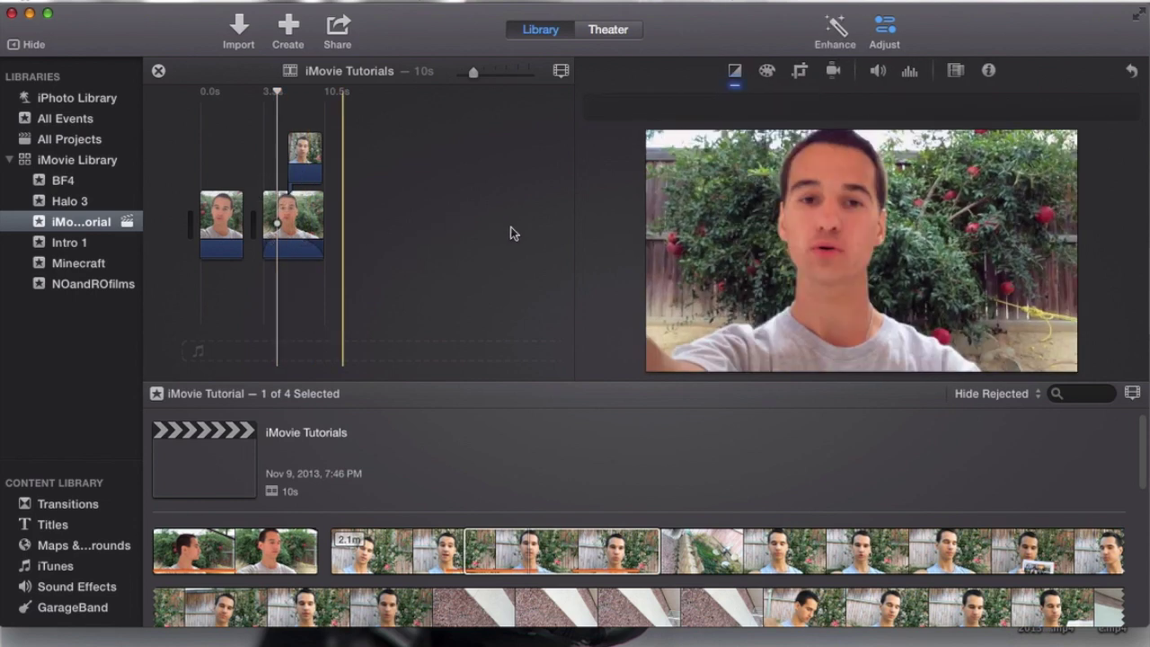
mouse_move(862, 237)
key("space")
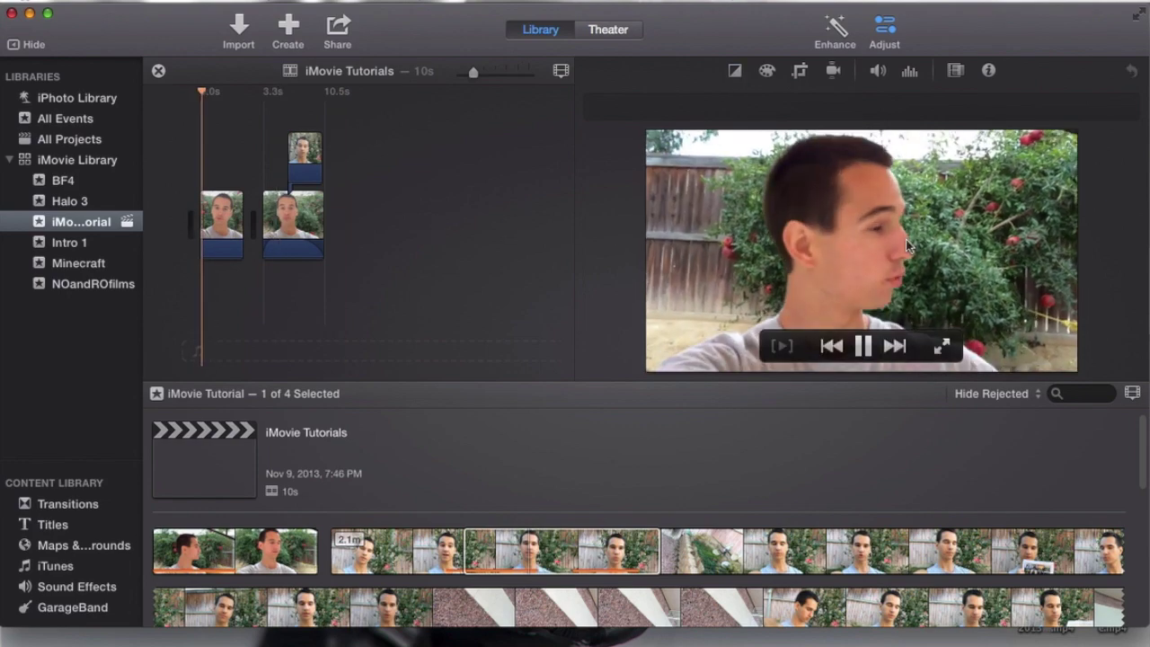
mouse_move(704, 219)
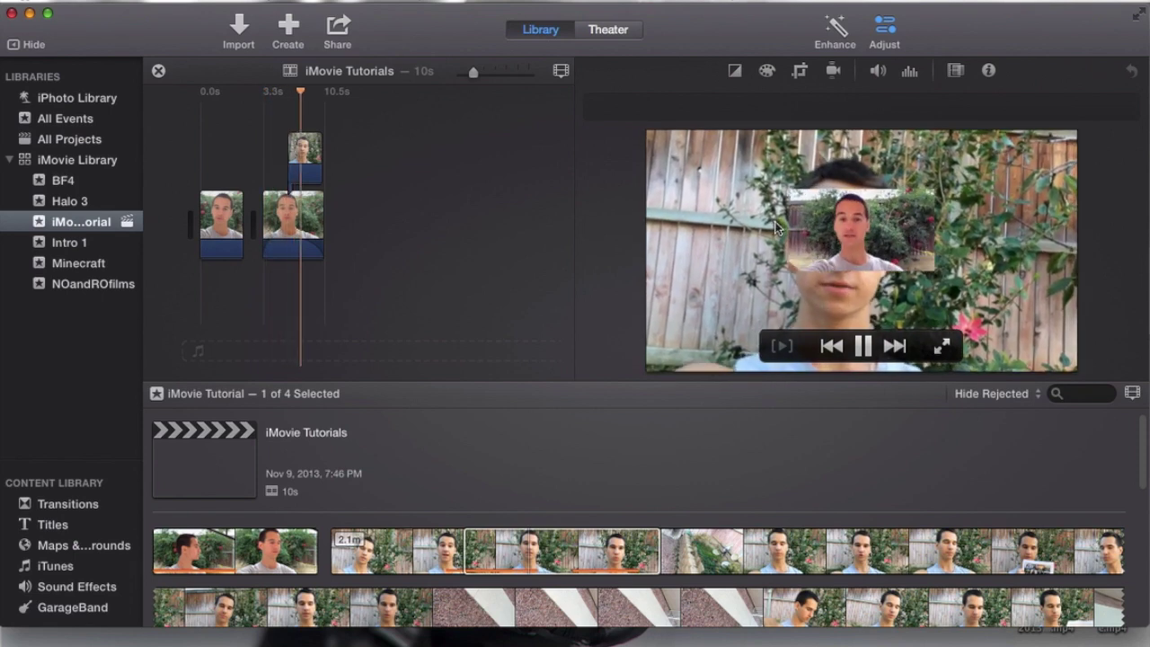
key("space")
Step: Delete the first clip from the project timeline, keeping the main clip with its attached overlay
left_click(231, 225)
key("Delete")
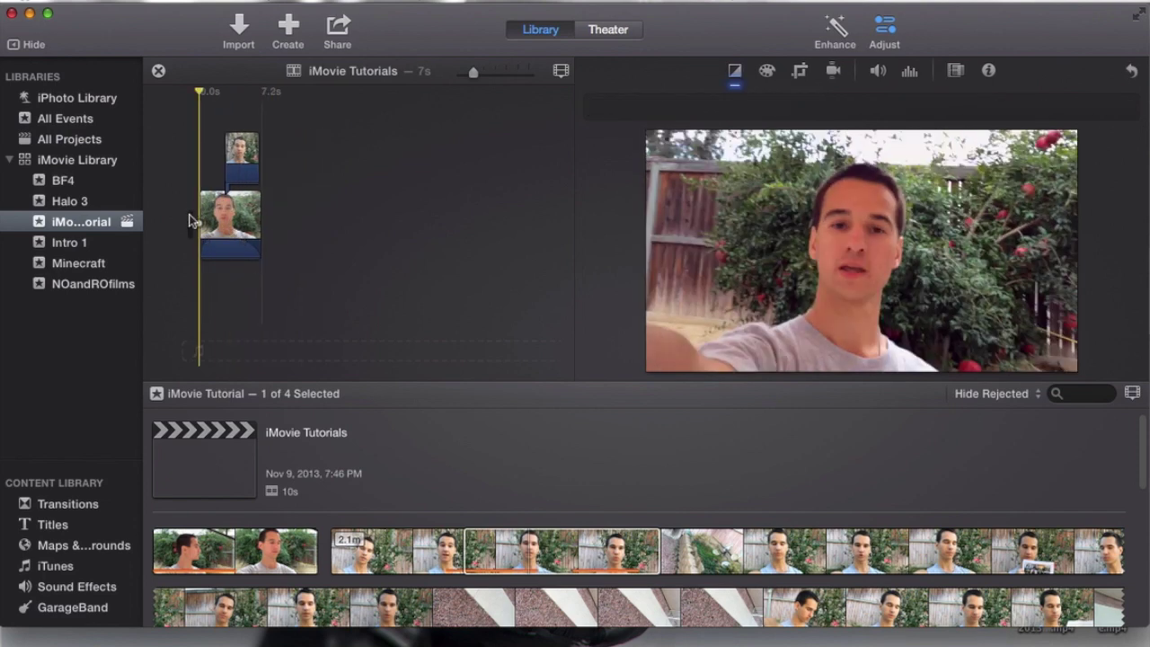
left_click(199, 200)
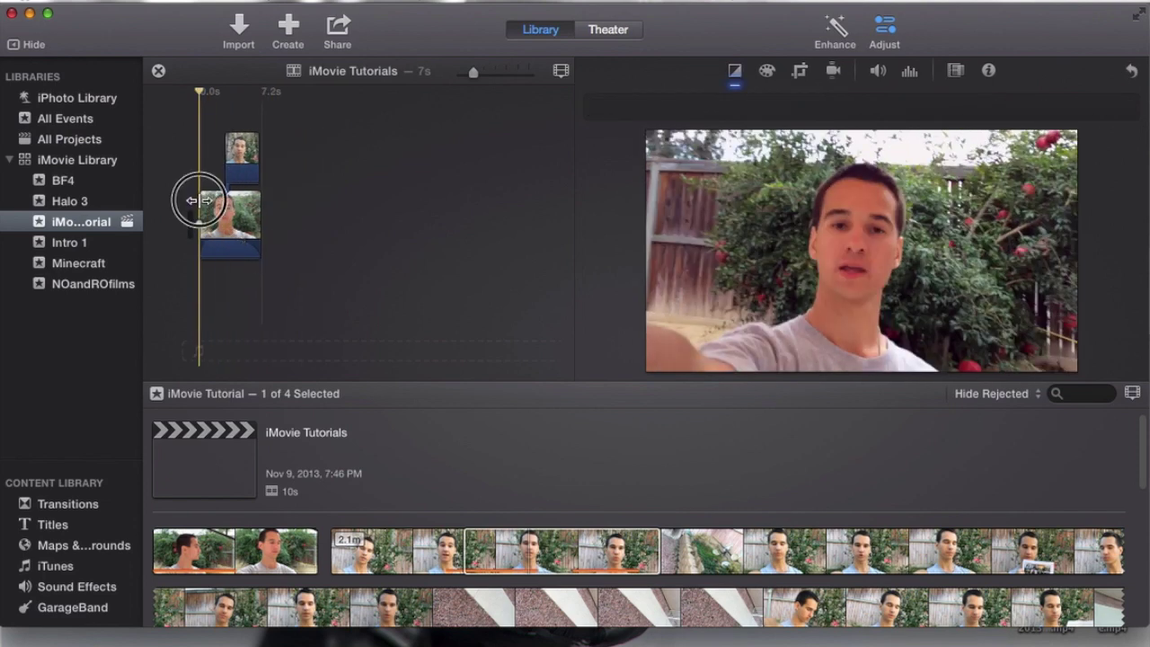
mouse_move(204, 200)
left_mouse_down()
mouse_move(215, 200)
mouse_move(201, 203)
left_mouse_up()
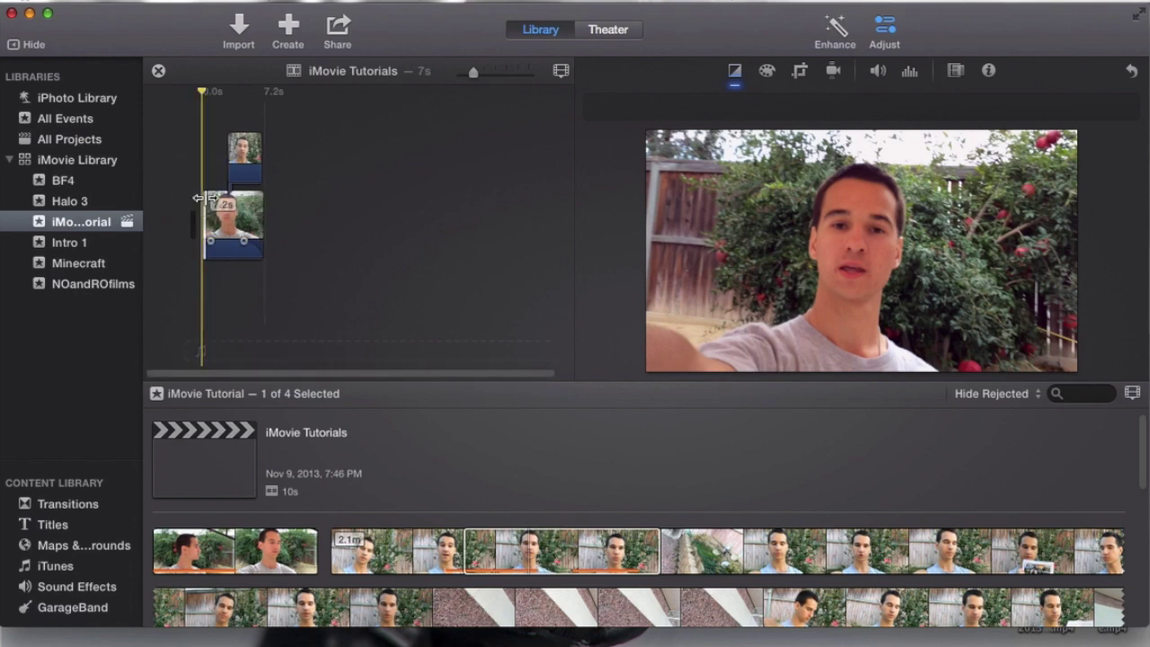
left_click_drag(199, 198, 218, 201)
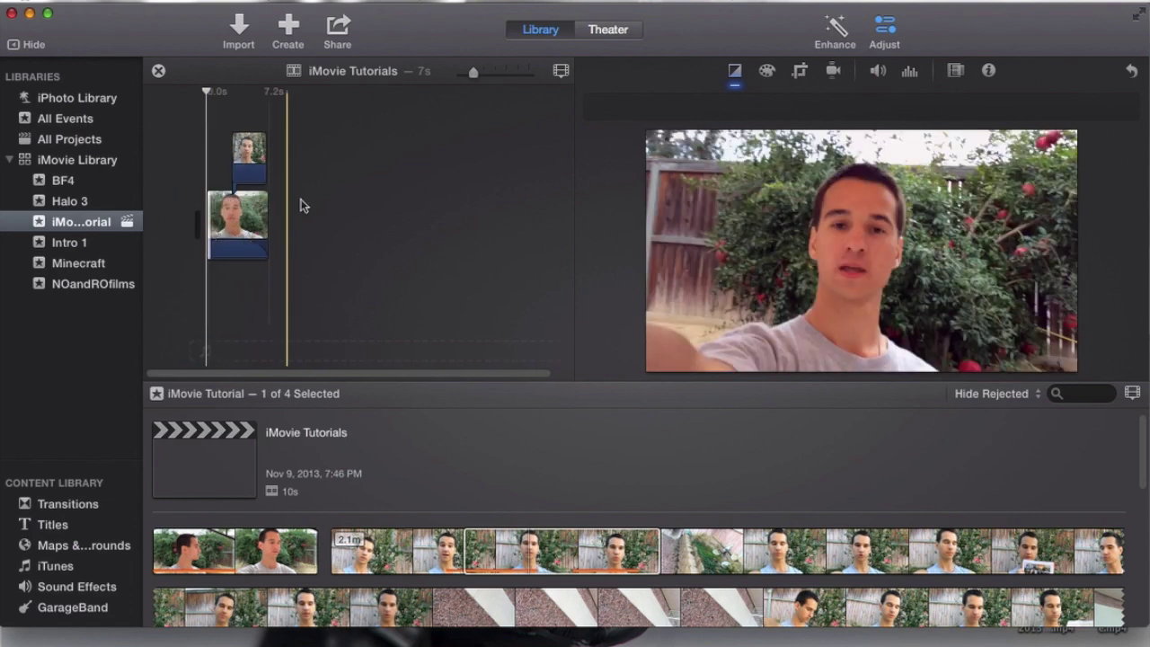
Step: Select the overlay clip and examine its picture-in-picture transition choices and duration setting
left_click(248, 157)
left_click(712, 70)
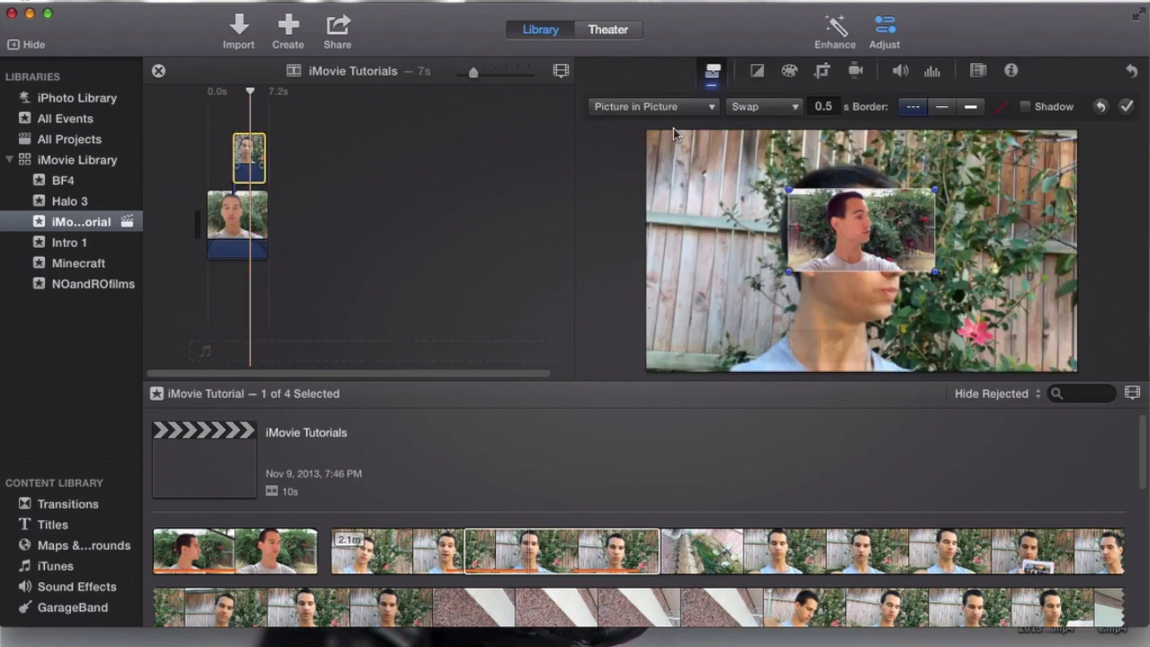
left_click(762, 106)
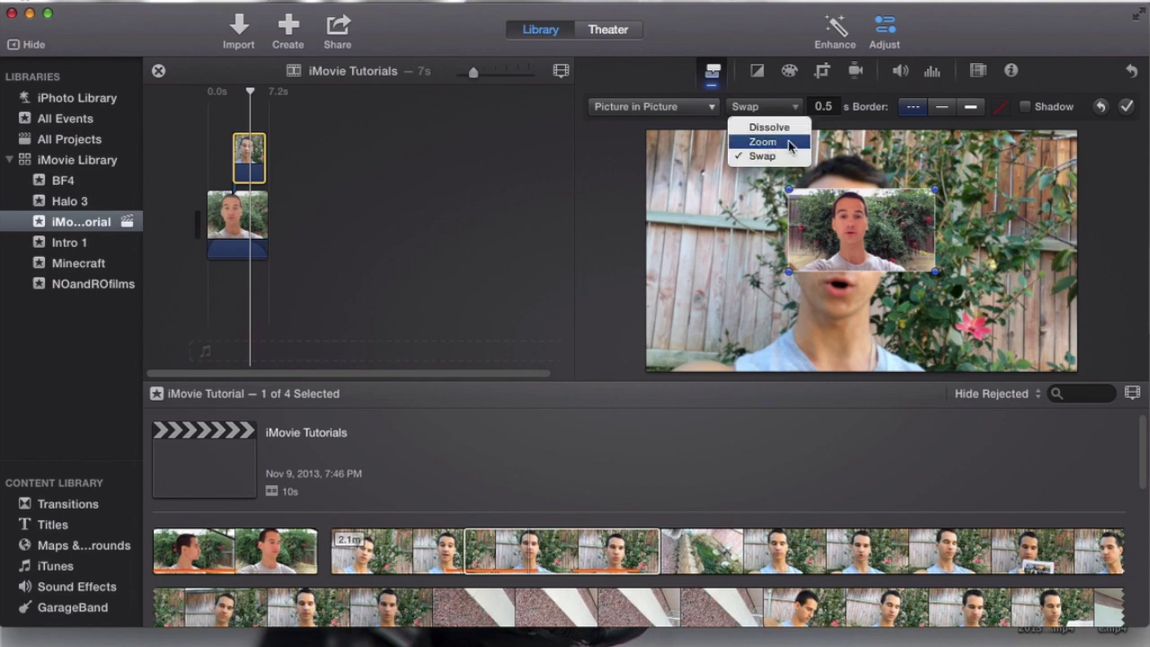
left_click(850, 118)
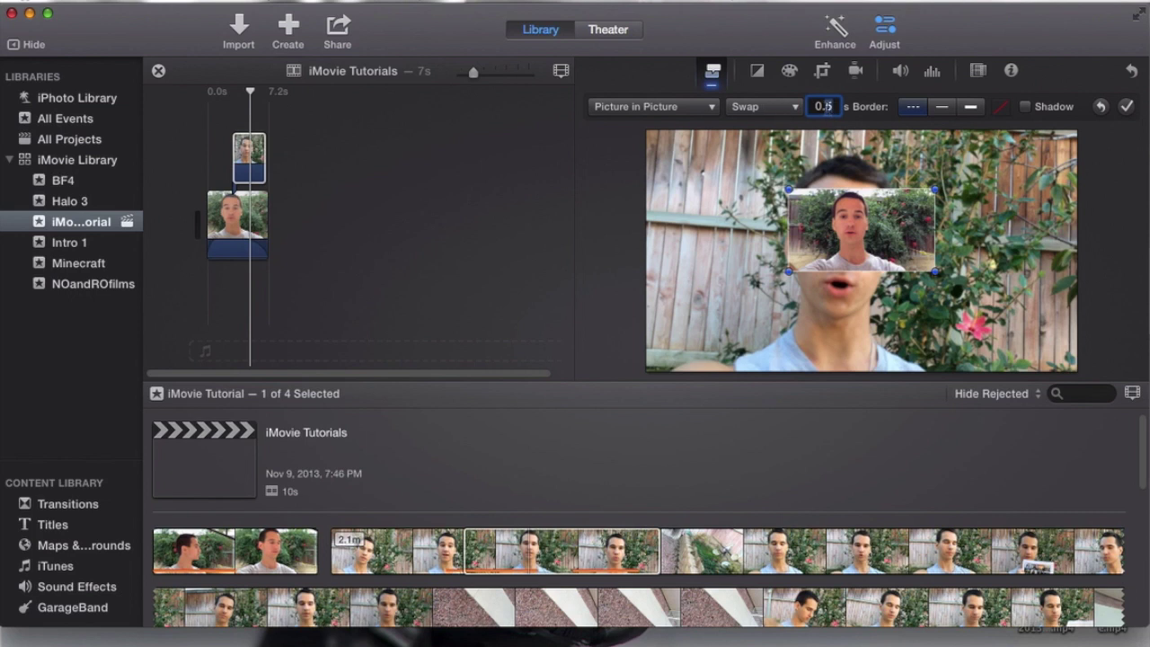
Step: Give the picture-in-picture inset the thickest border and colour it Snow from the Crayons palette
left_click(941, 108)
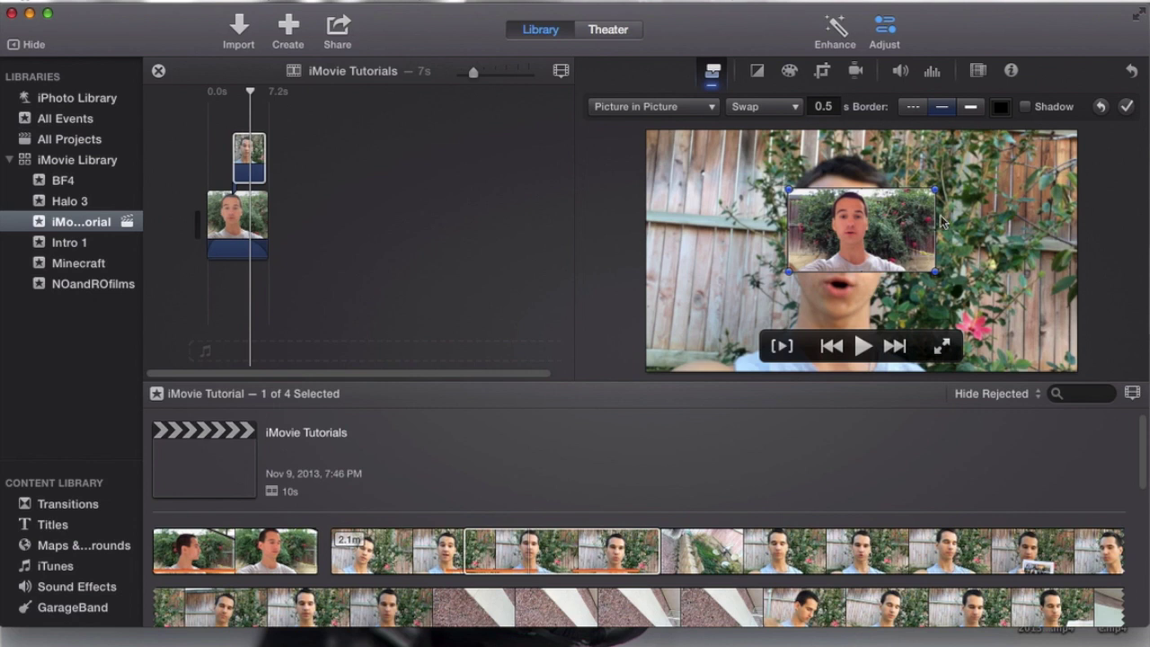
left_click(974, 109)
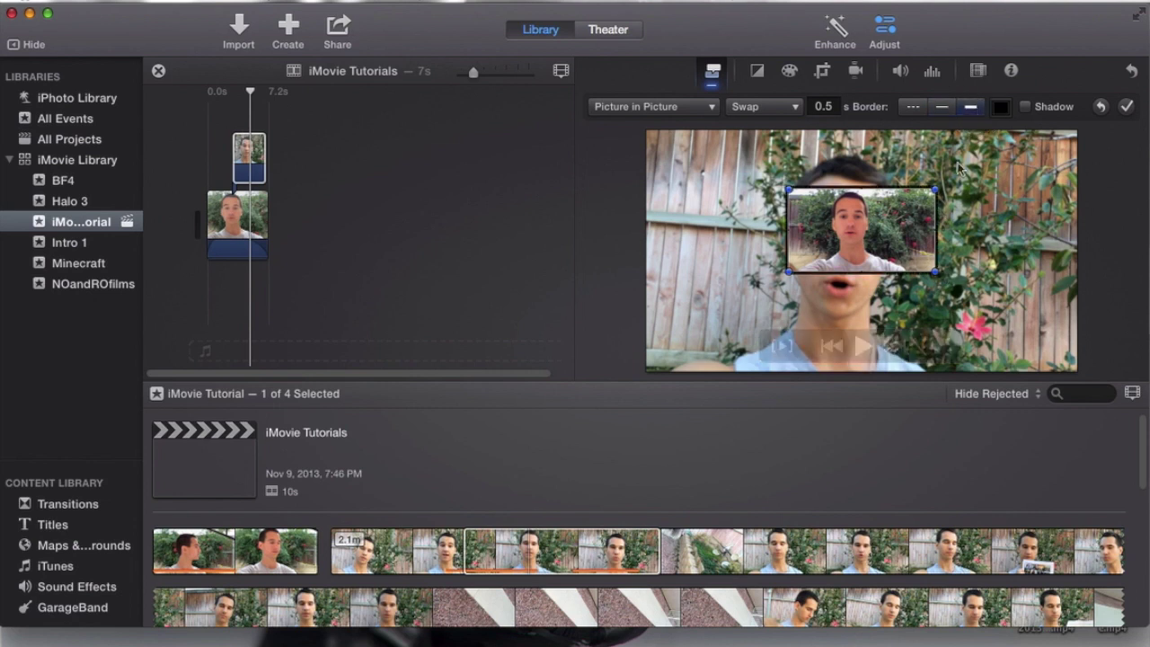
left_click(999, 107)
left_click(844, 197)
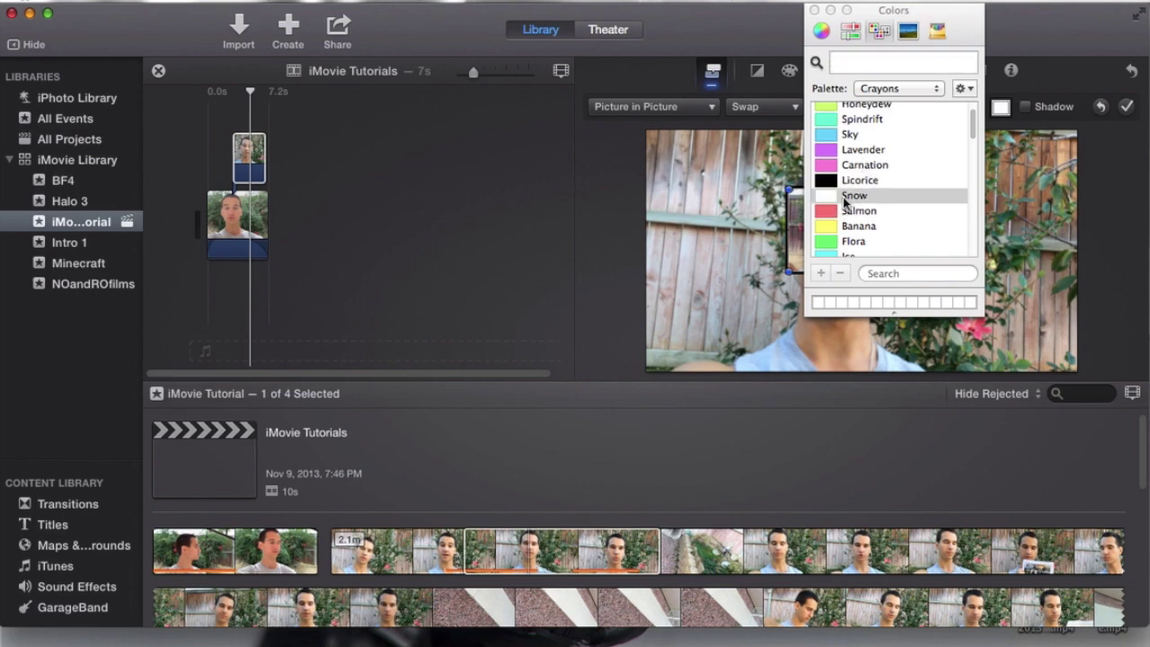
left_click(814, 11)
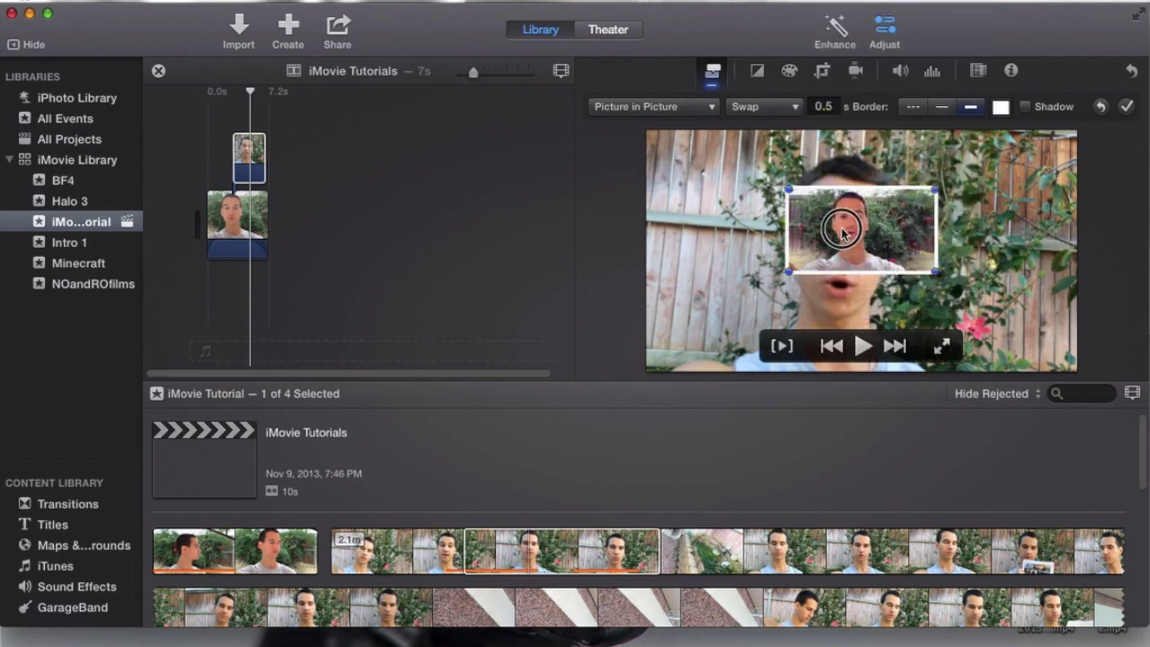
Step: Move the bordered inset beside the speaker's face in the upper-right of the picture and play the project from its beginning into the overlay
mouse_move(841, 232)
left_mouse_down()
mouse_move(847, 209)
mouse_move(851, 227)
left_mouse_up()
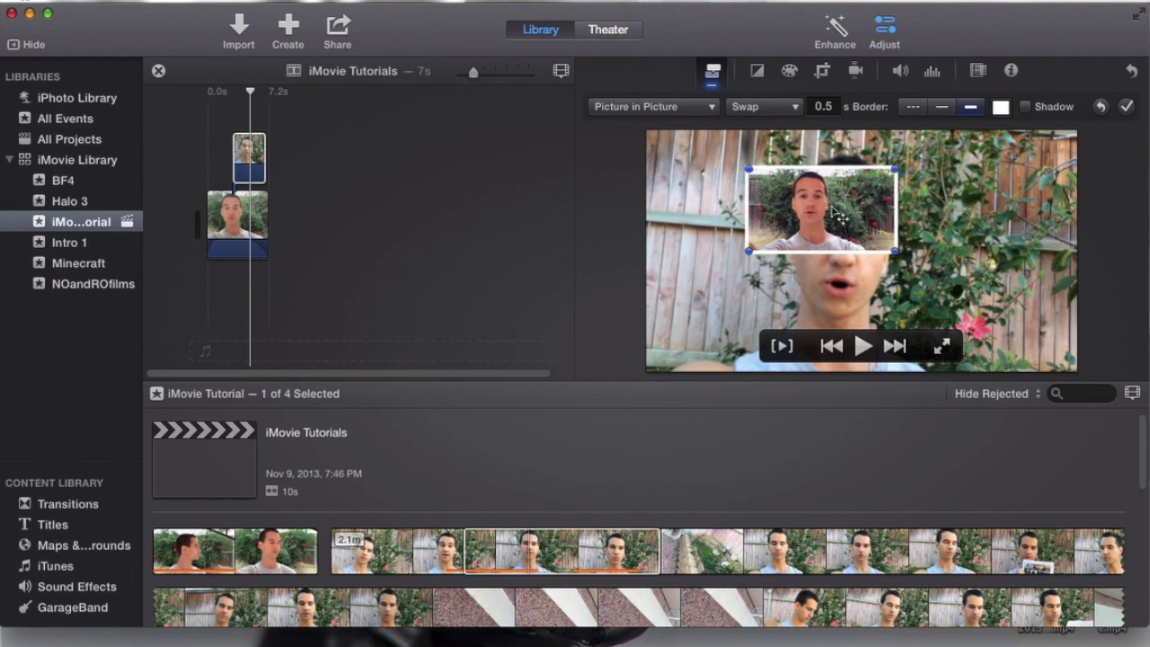
left_click_drag(887, 212, 955, 210)
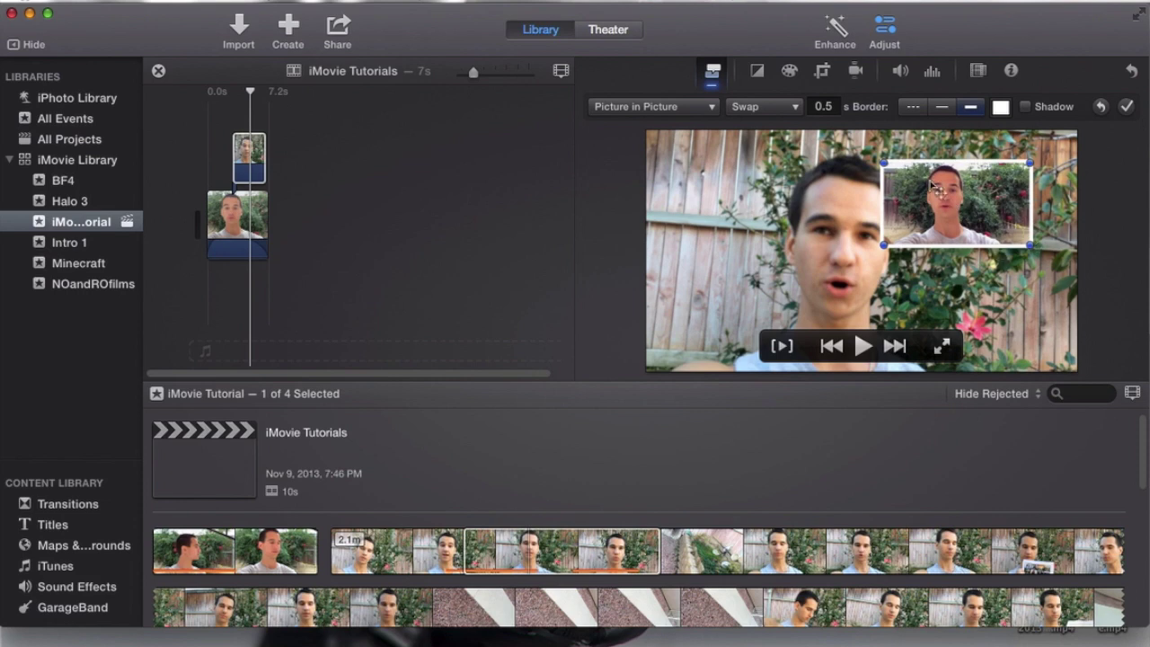
left_click(329, 180)
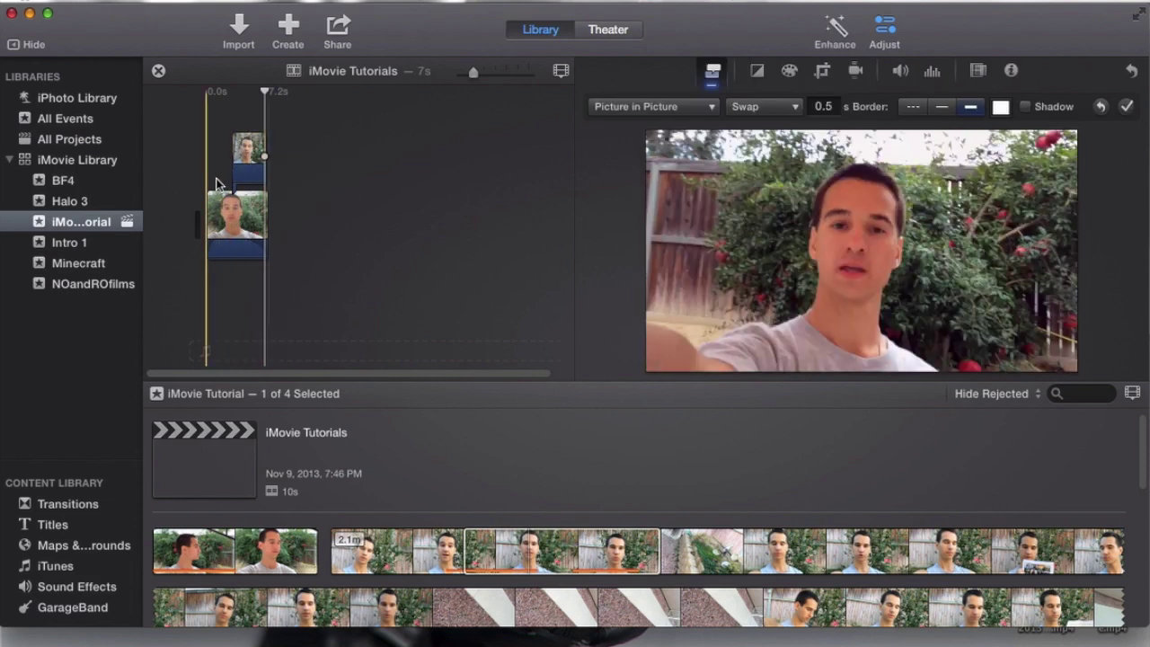
left_click(216, 178)
key("space")
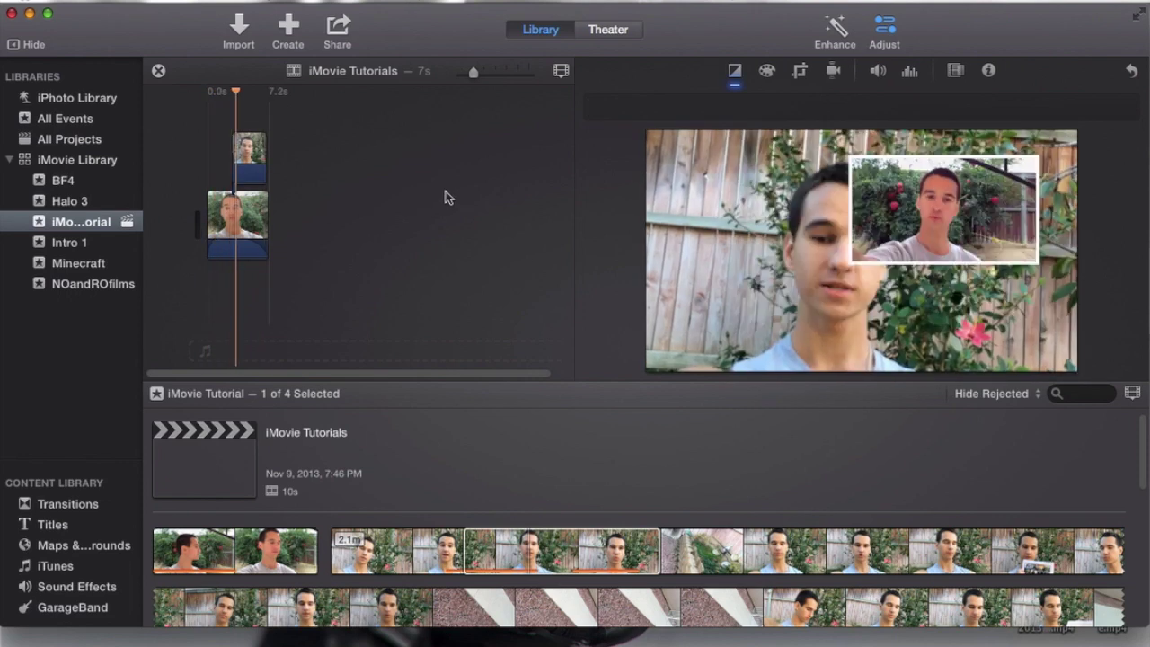
key("space")
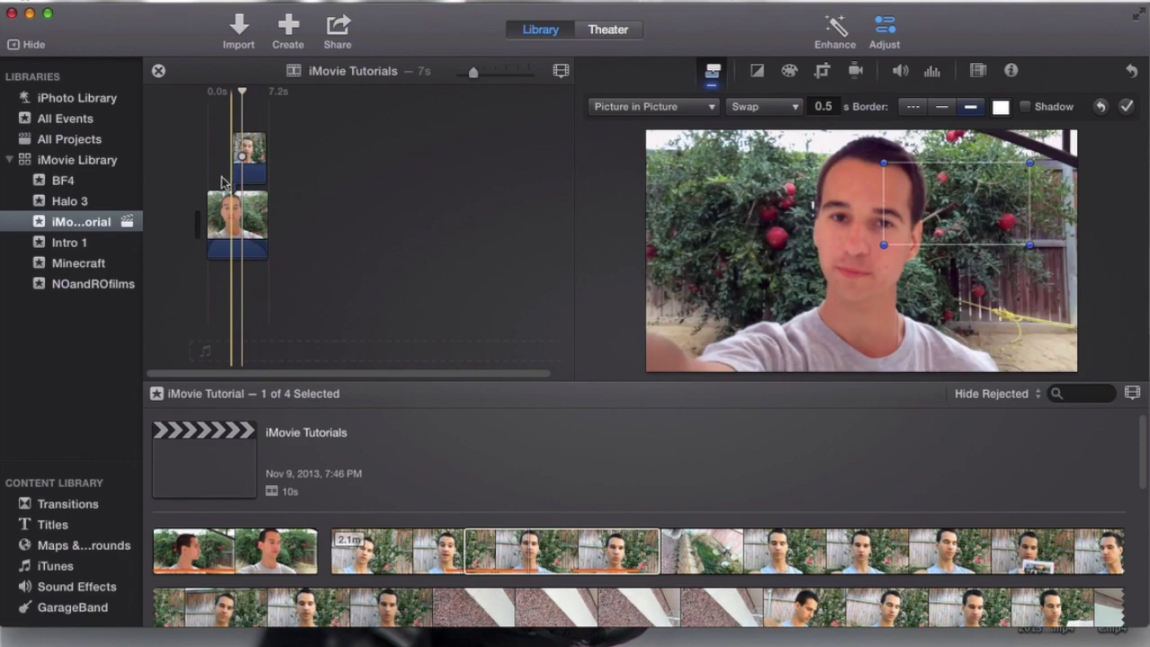
Step: Shift the overlay inset slightly farther right, away from the speaker's face, and turn on its shadow
left_click(248, 157)
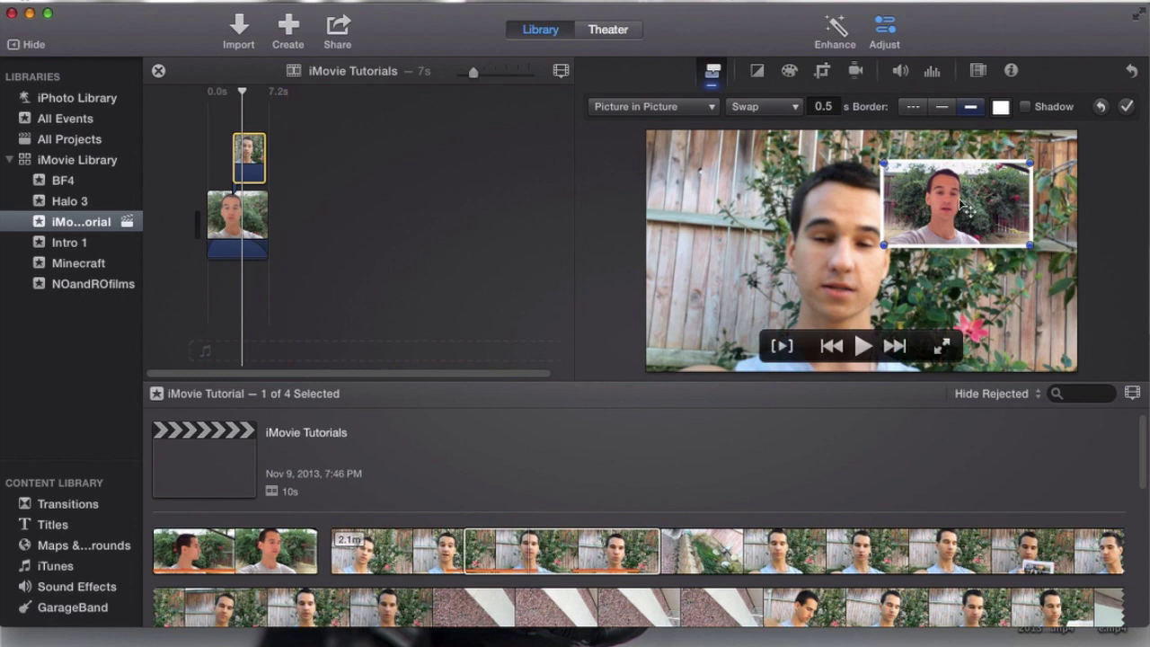
left_click_drag(965, 212, 983, 218)
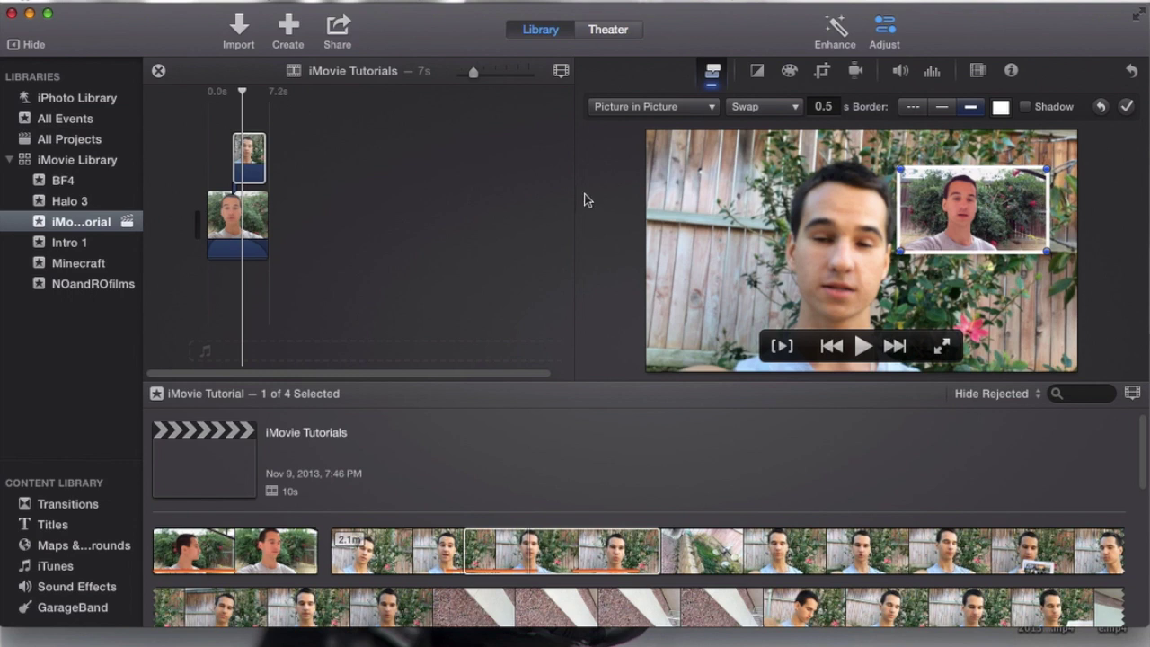
left_click(1026, 107)
left_click(1026, 106)
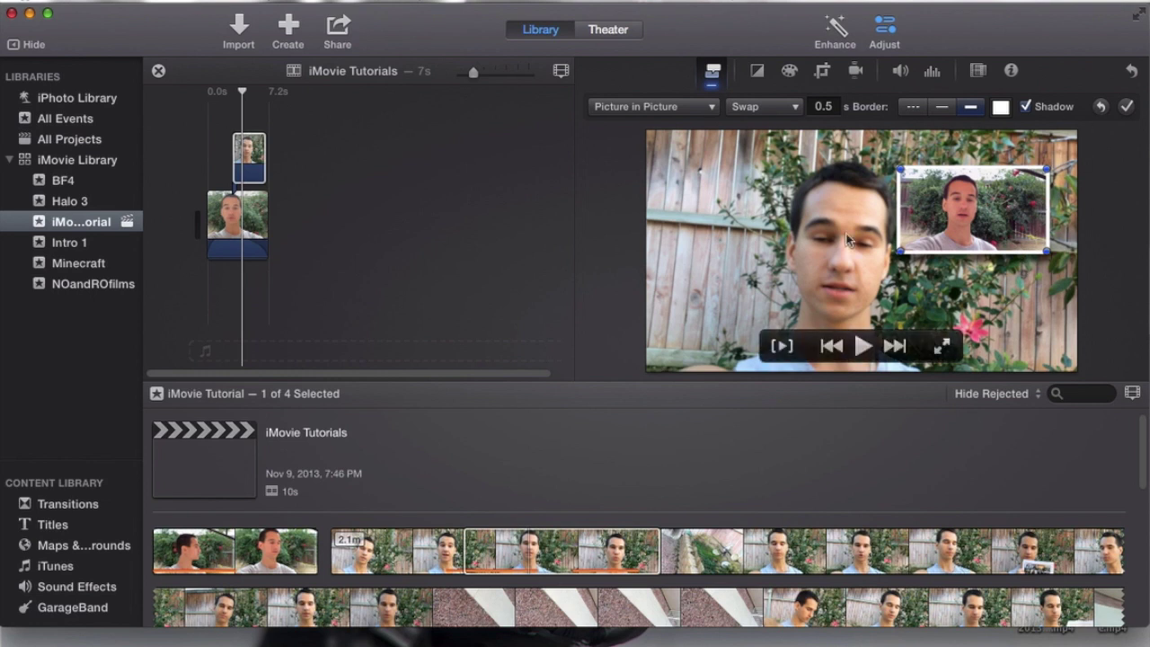
Step: Move the inset over the left part of the speaker's face, apply the overlay settings, and play the project from its beginning
left_click_drag(940, 220, 868, 261)
left_click_drag(911, 231, 798, 256)
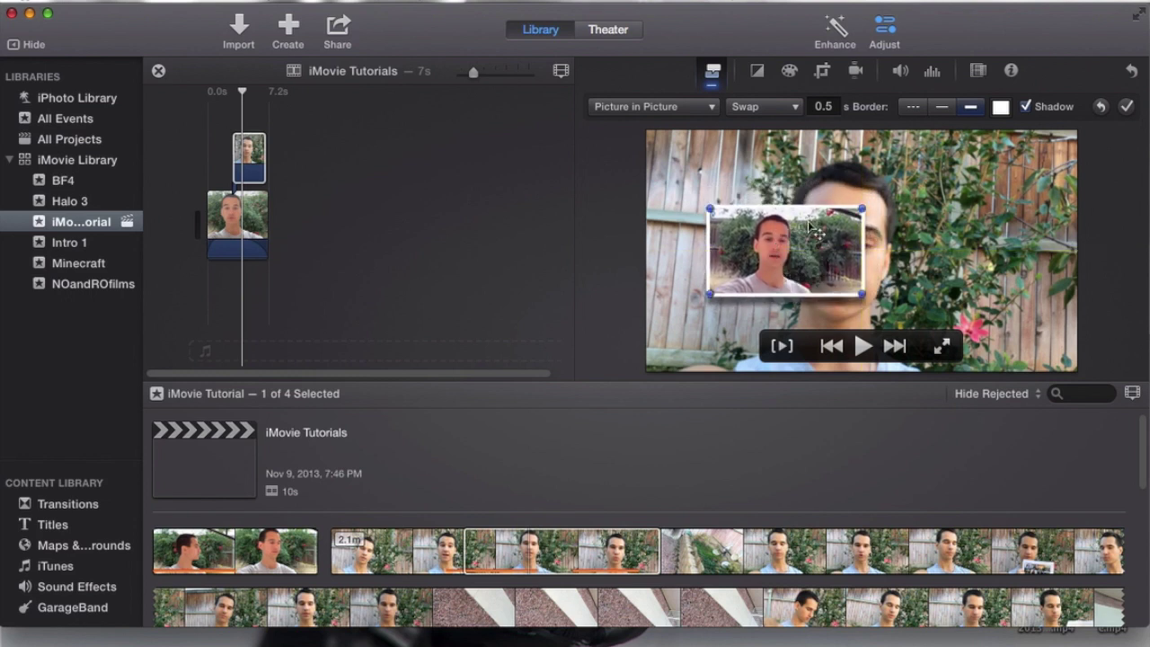
left_click(1125, 107)
left_click(437, 239)
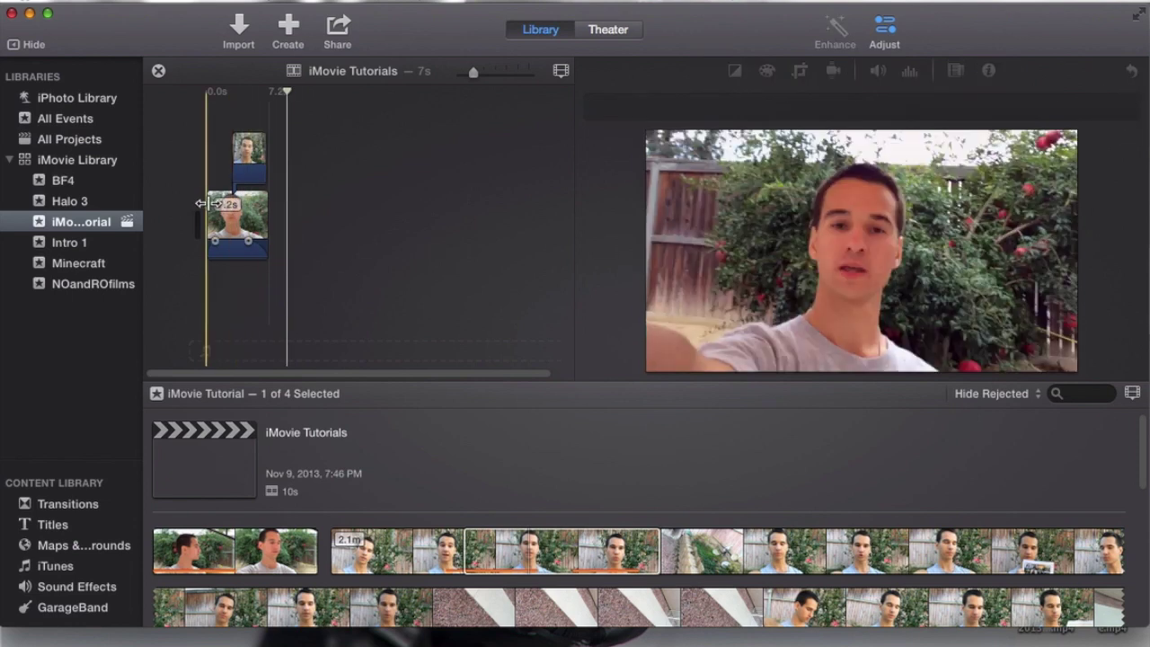
key("space")
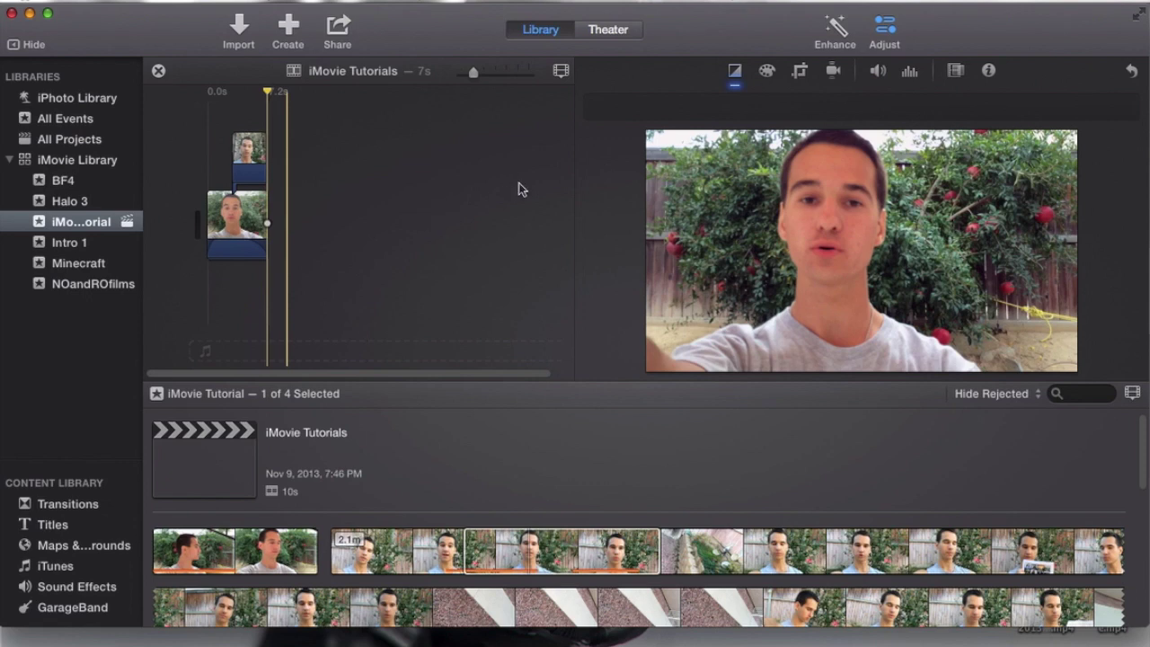
Step: Examine the overlay clip's available styles, keeping Picture in Picture, and deselect the clip
left_click(249, 154)
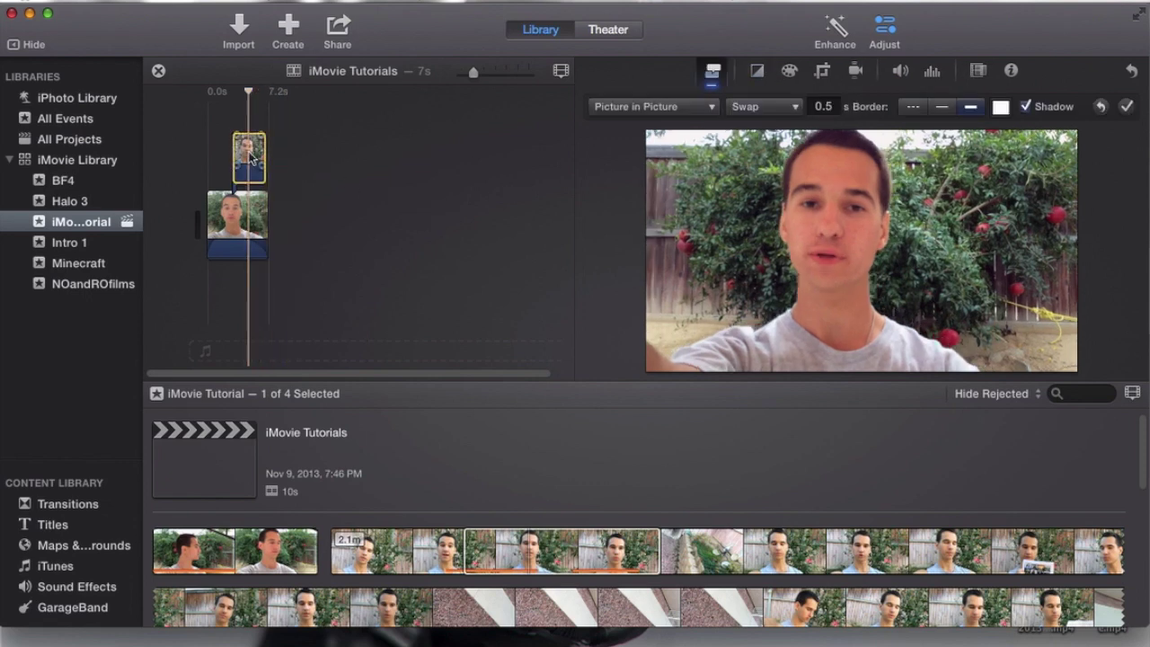
left_click(626, 105)
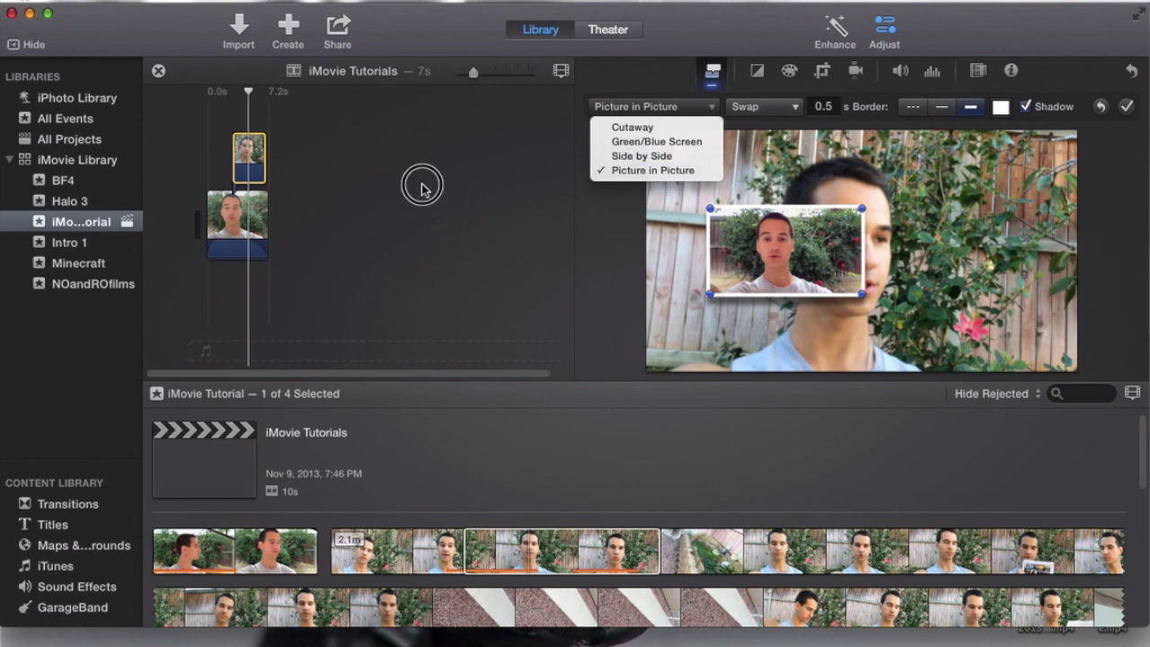
left_click(653, 170)
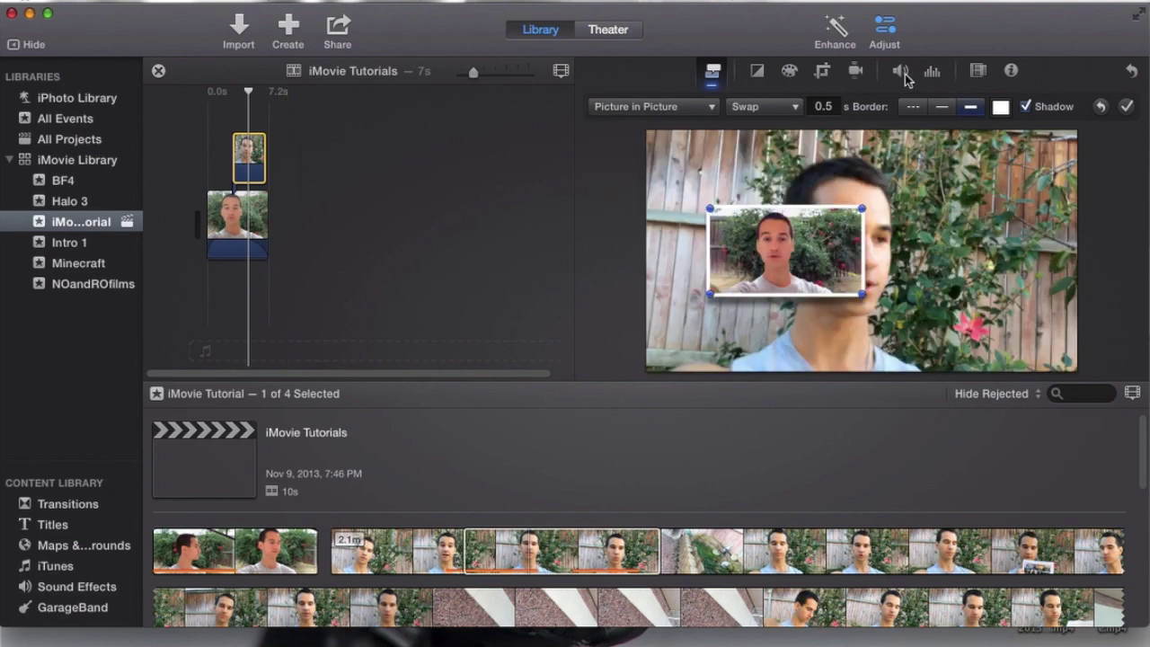
left_click(483, 176)
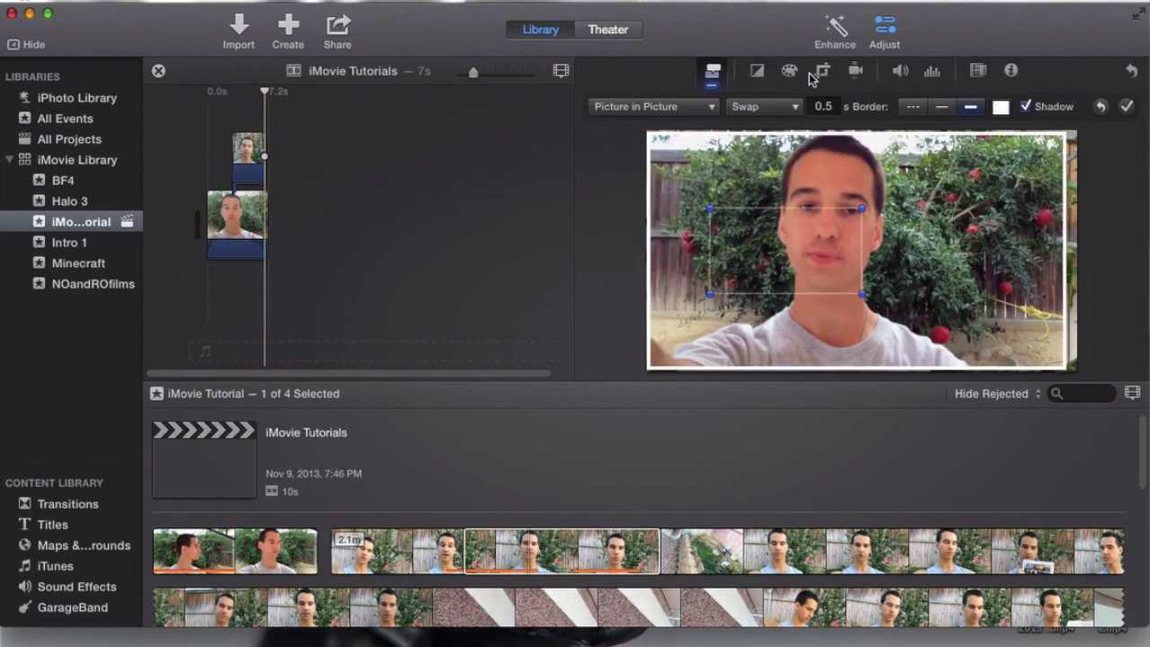
left_click(334, 163)
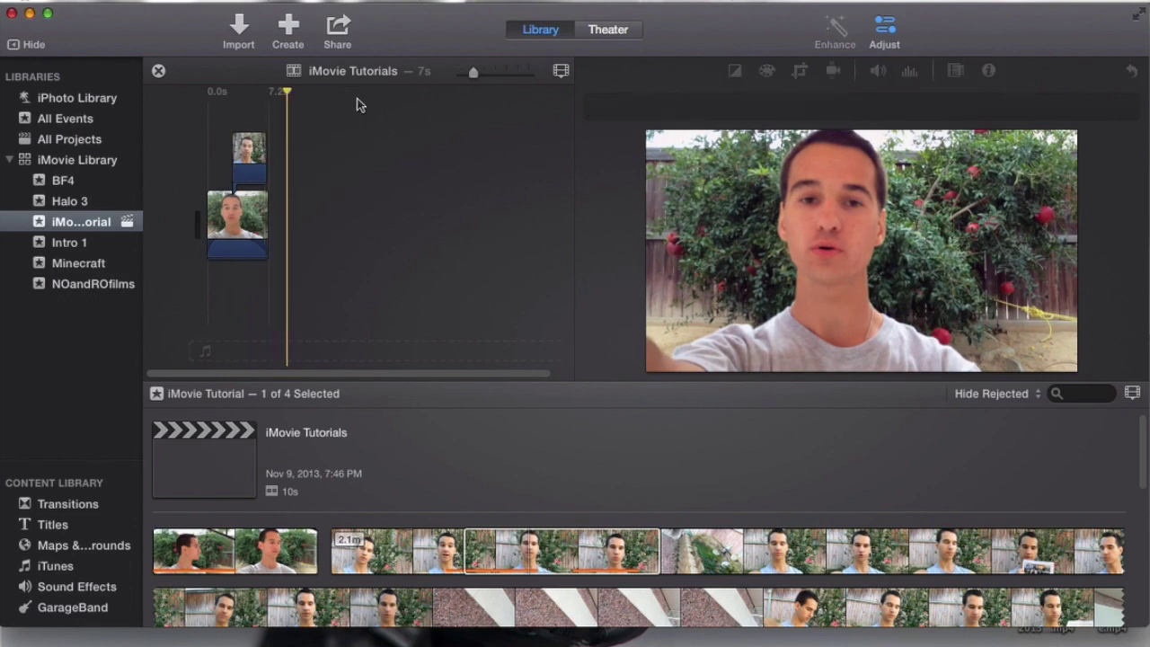